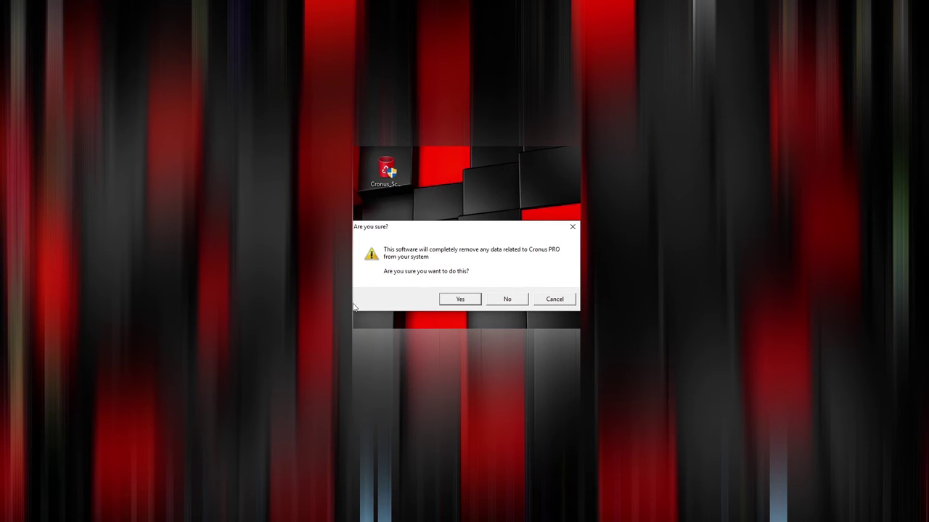
Step: Confirm the complete removal of all Cronus PRO data from the system
click(451, 300)
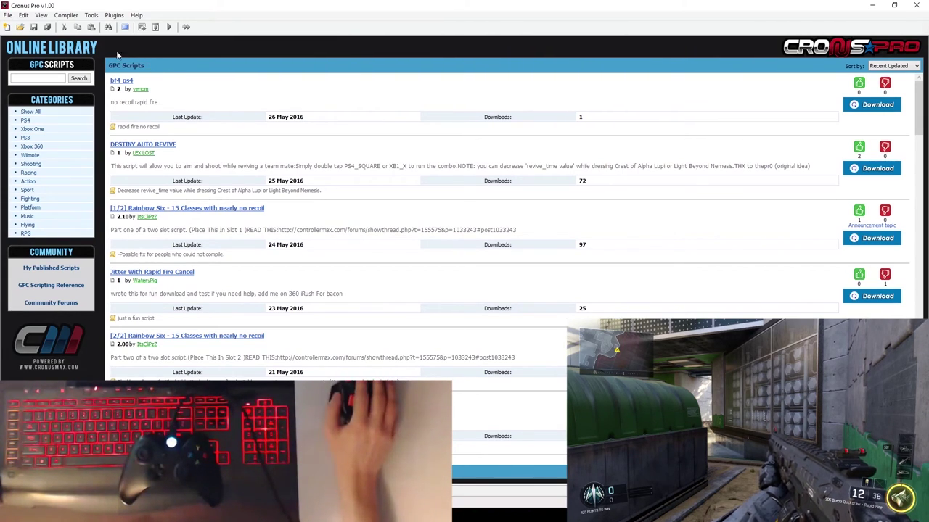
Step: Check the XB1_RX and XB1_RY output traces in the Device Monitor, finishing with the monitor closed
click(125, 28)
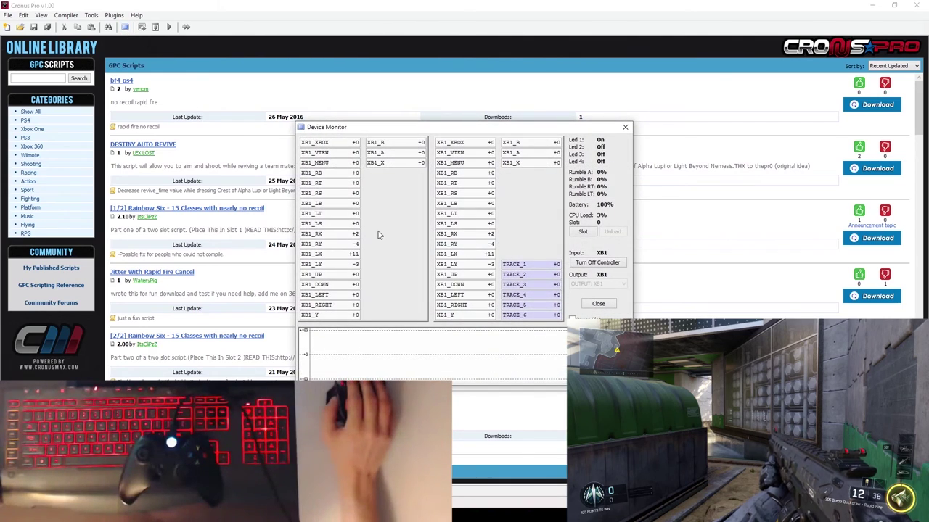
click(447, 236)
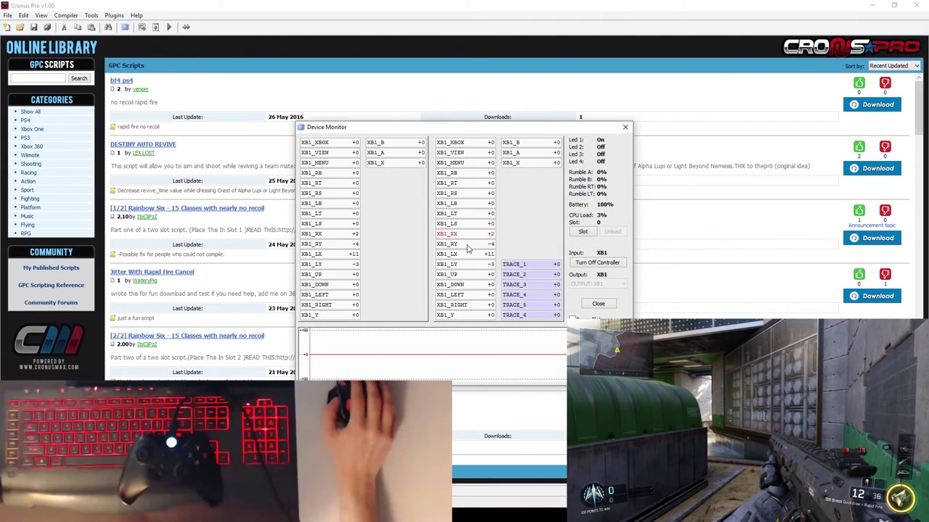
click(454, 244)
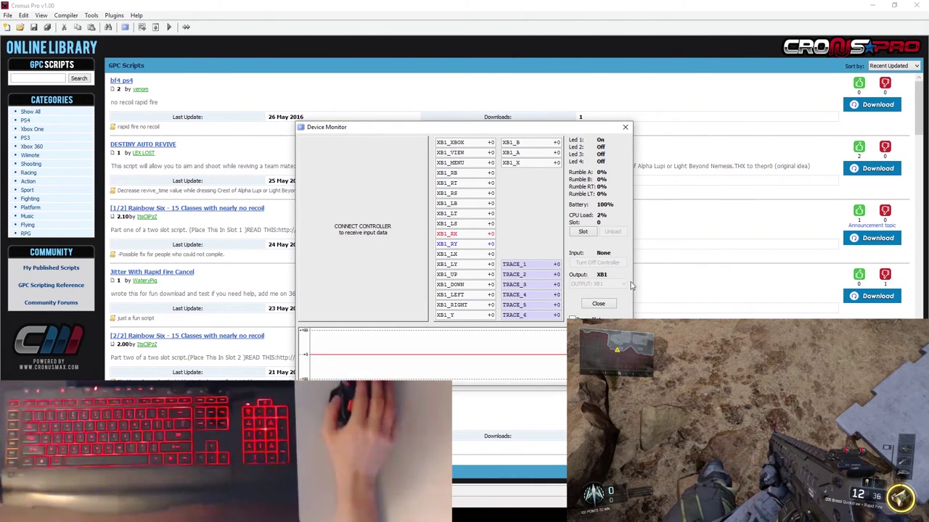
click(597, 304)
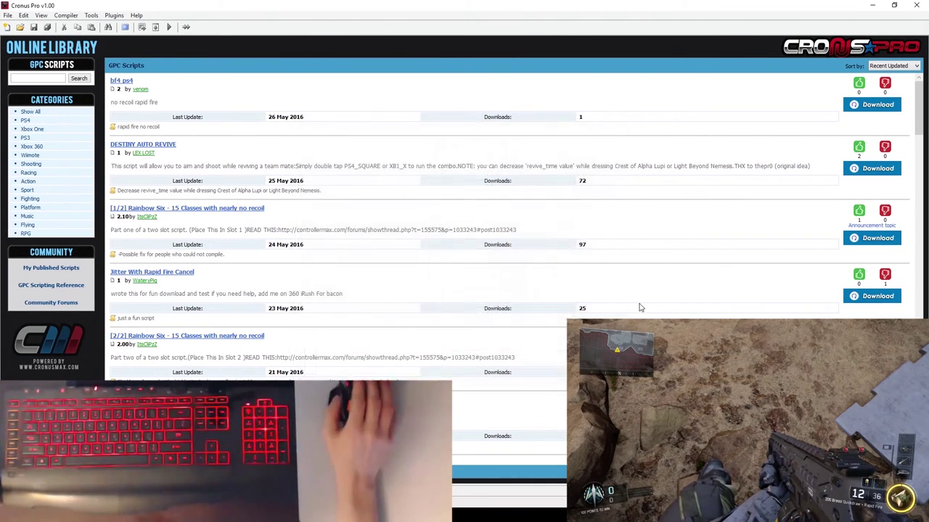
Step: Open the X-AIM plugin and create an empty layout named "Black Ops 3 - XB1"
click(114, 15)
click(131, 27)
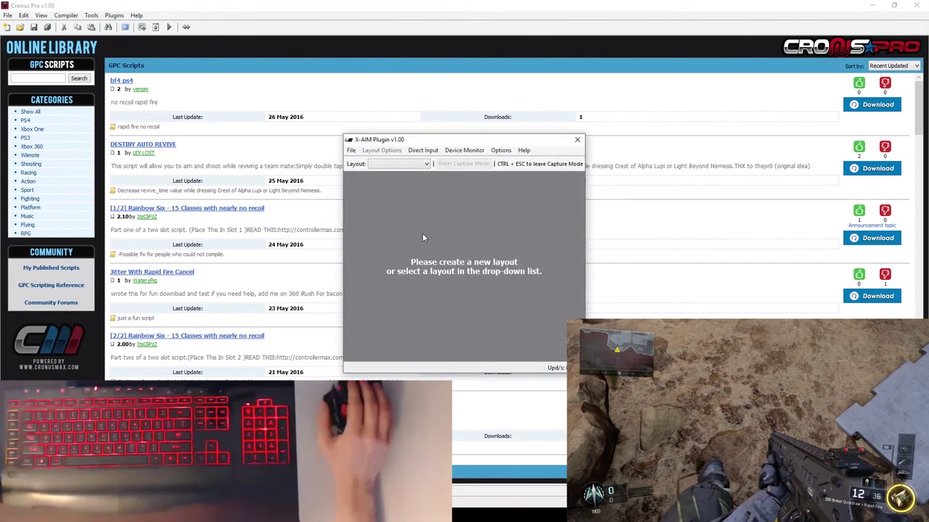
click(349, 150)
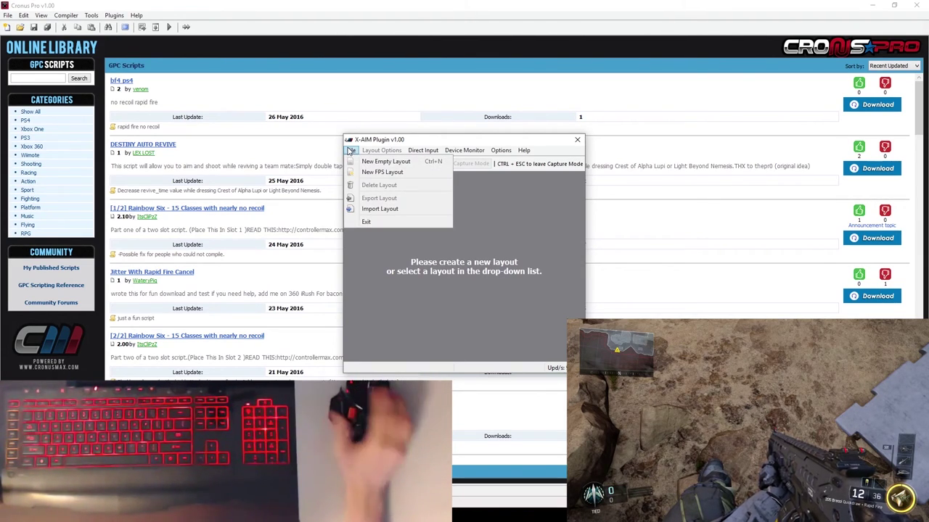
click(389, 162)
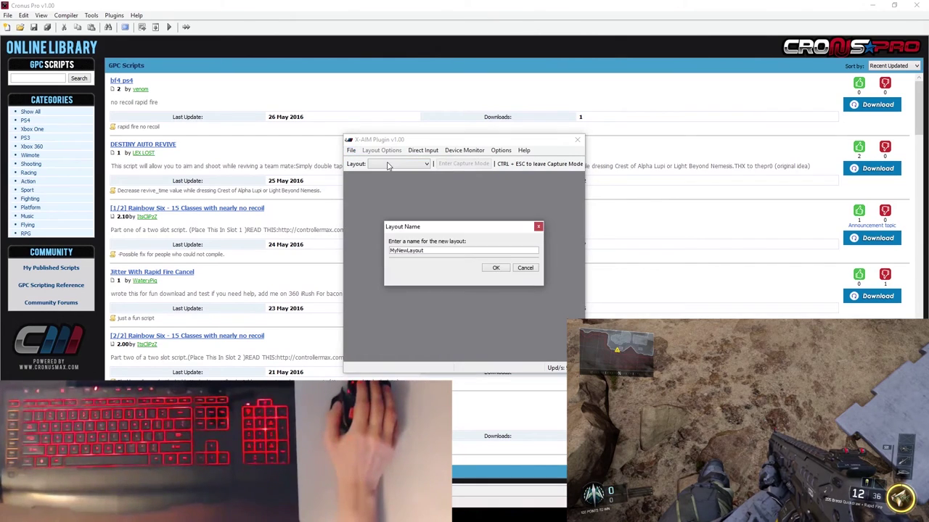
double_click(416, 250)
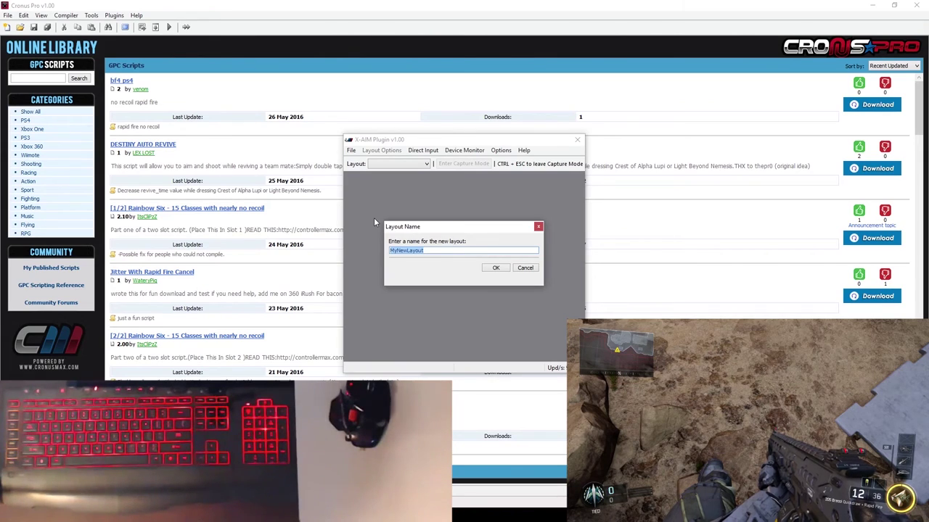
text(Blackop)
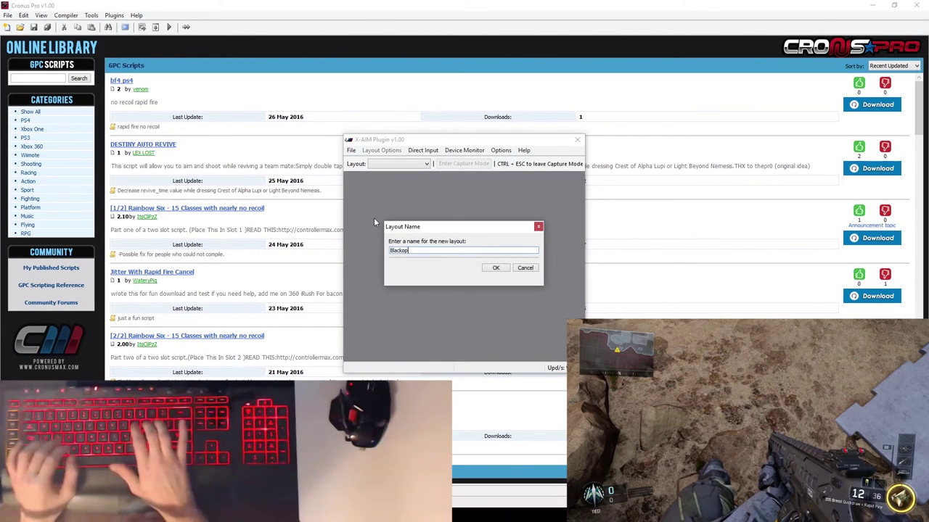
text(s3 -)
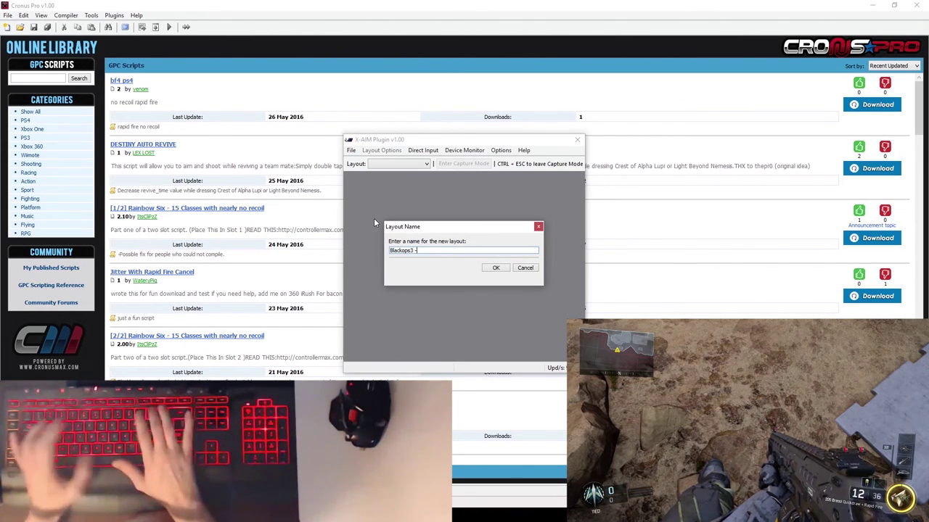
text( XB1)
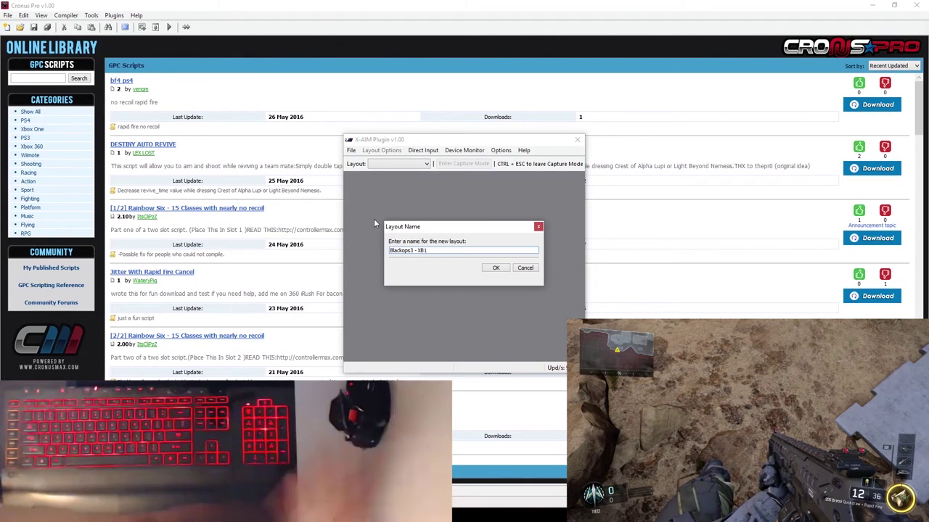
click(409, 251)
key(BackSpace)
text(O)
key(Left)
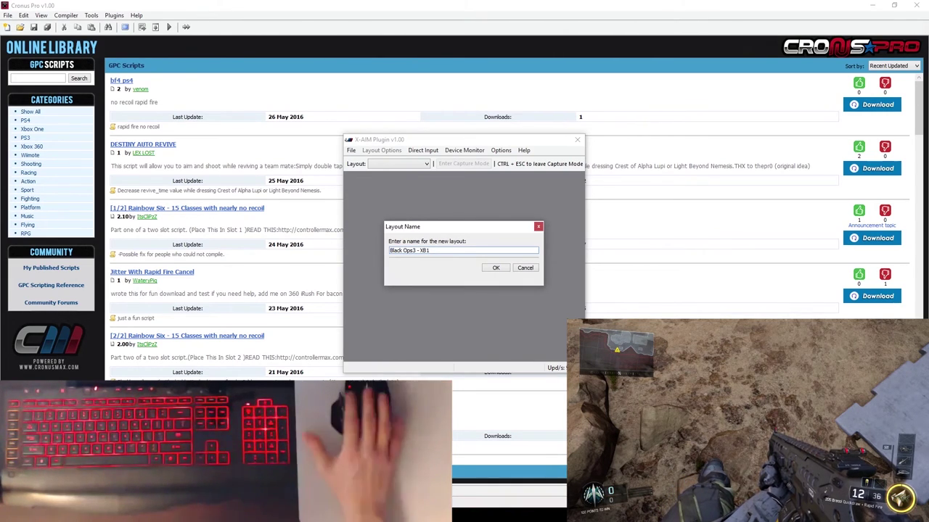
key(Right)
key(Right)
key(Right)
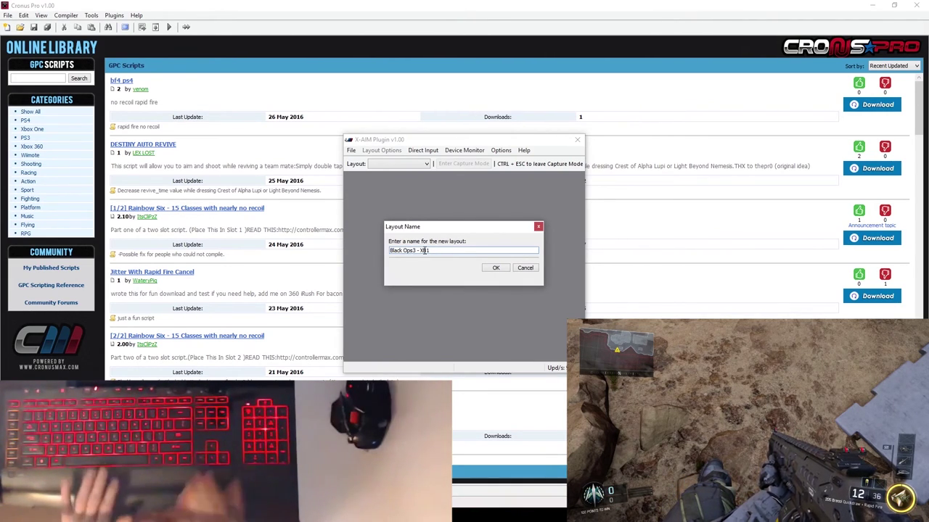
click(504, 270)
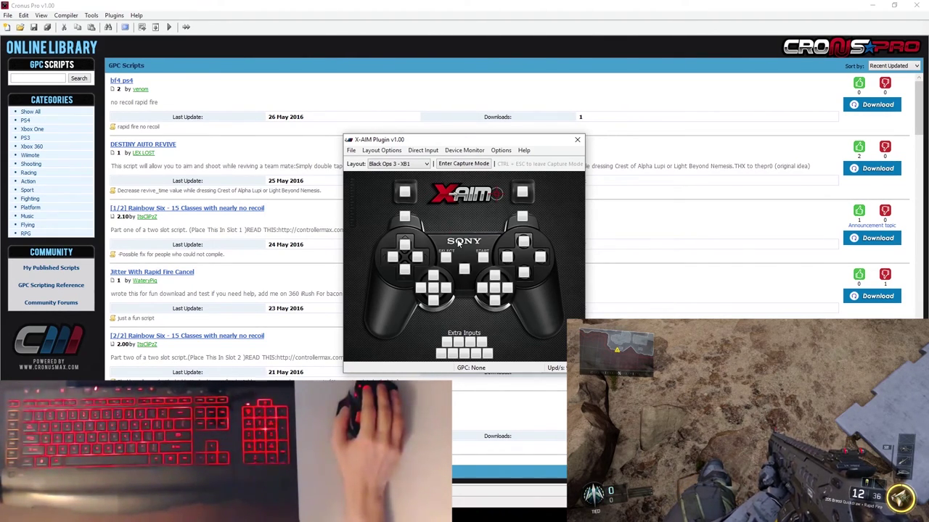
Step: Set the layout's controller type to XBox One
click(382, 151)
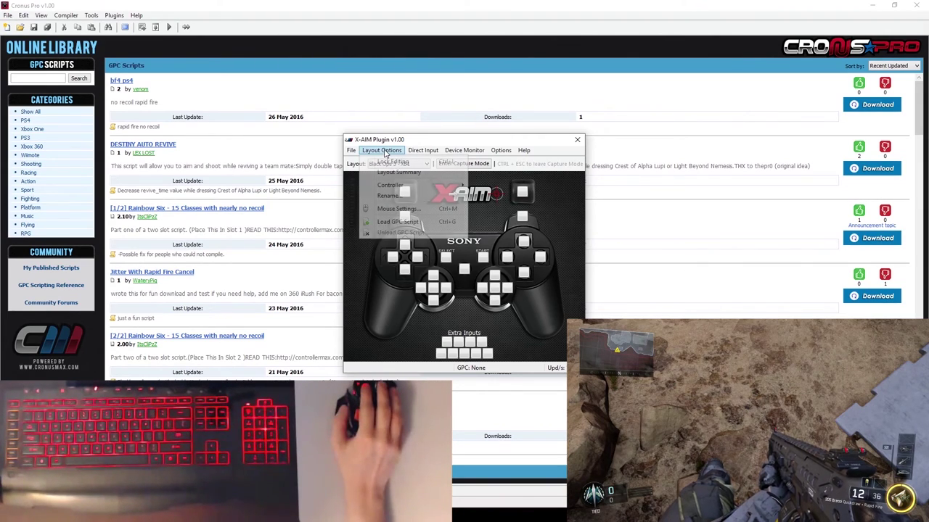
mouse_move(391, 187)
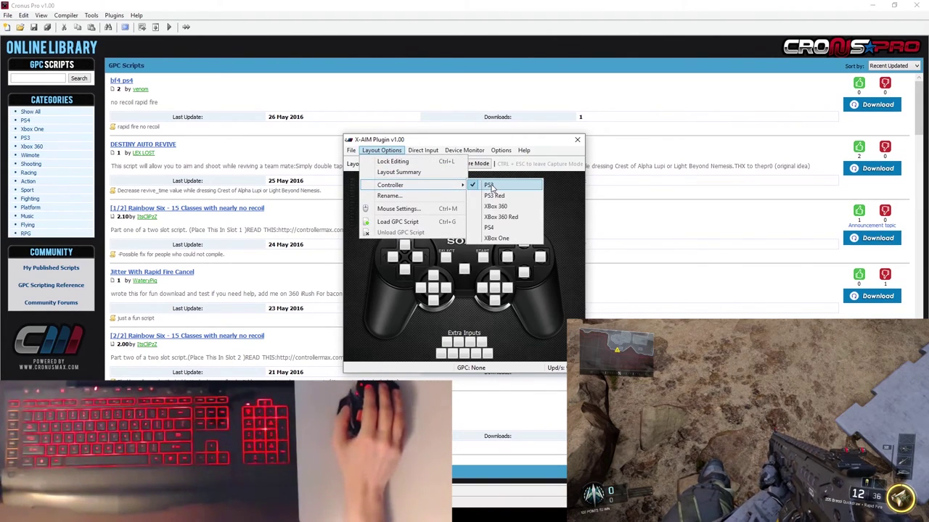
click(523, 240)
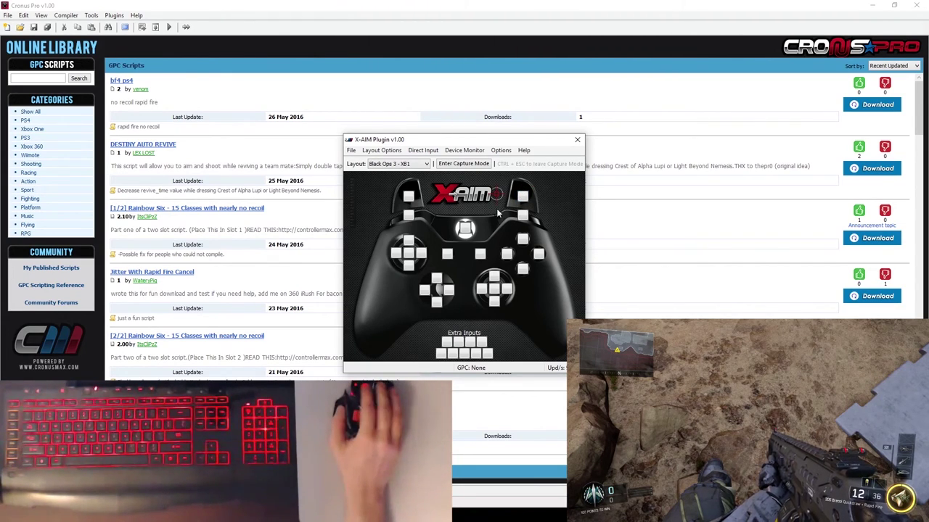
Step: Assign the left mouse button to the controller's right trigger and the right mouse button to its left trigger
click(524, 196)
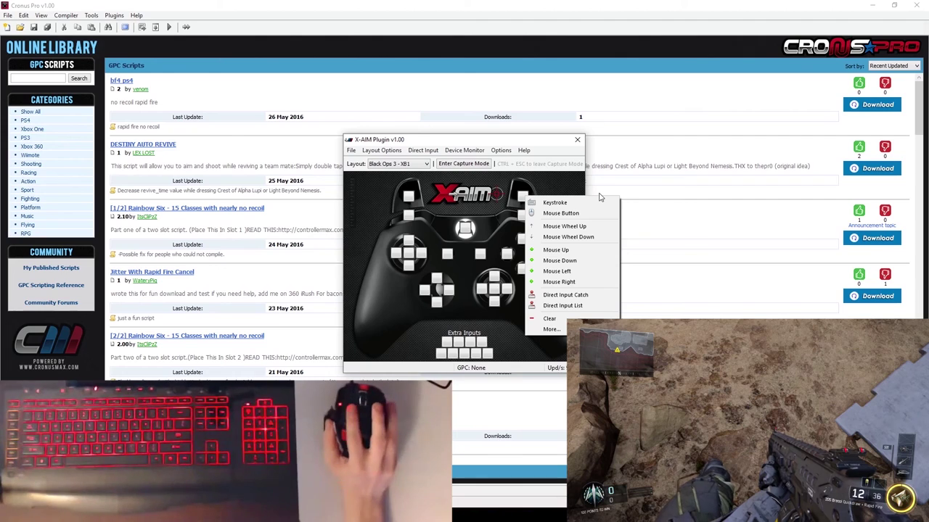
click(562, 213)
click(560, 209)
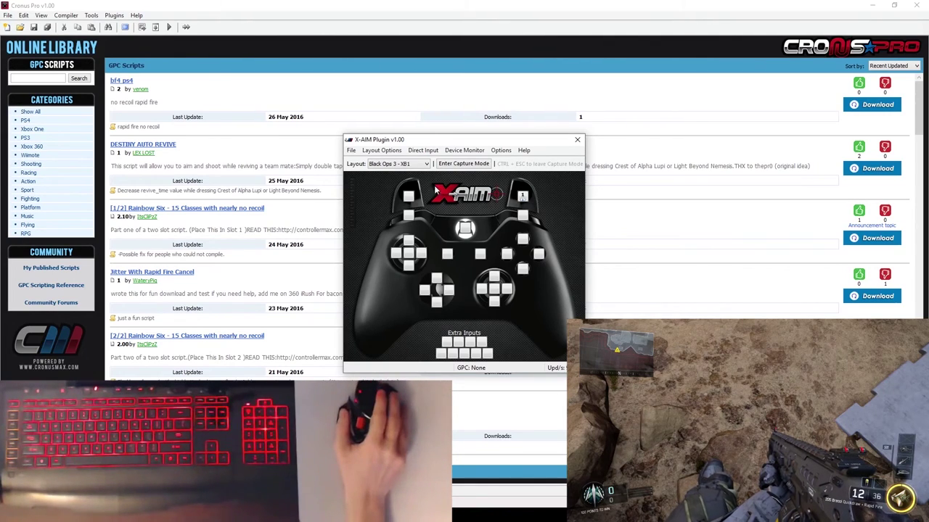
click(407, 197)
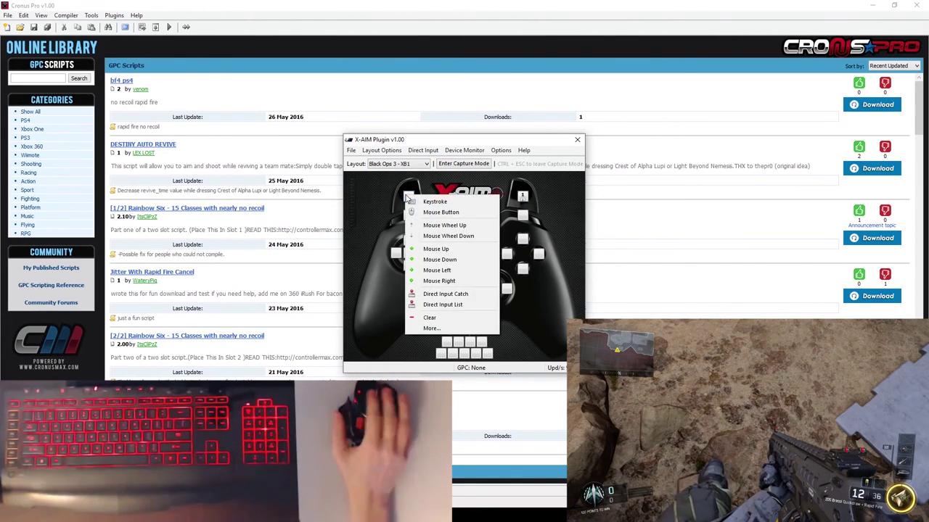
click(455, 213)
right_click(459, 218)
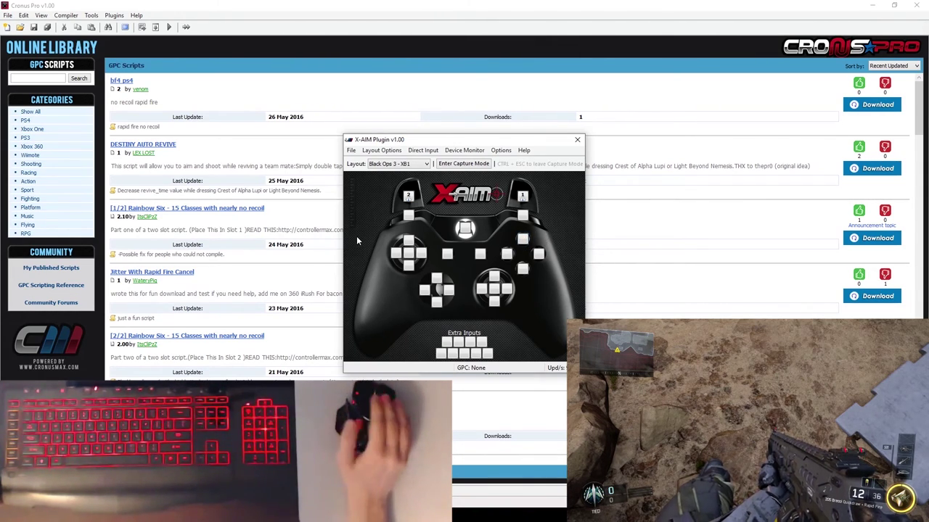
Step: Map the left stick's up, down, left and right directions to the W, S, A and D keystrokes
click(415, 241)
click(440, 246)
key(w)
click(410, 267)
click(437, 274)
key(s)
click(396, 254)
click(421, 261)
key(a)
click(421, 254)
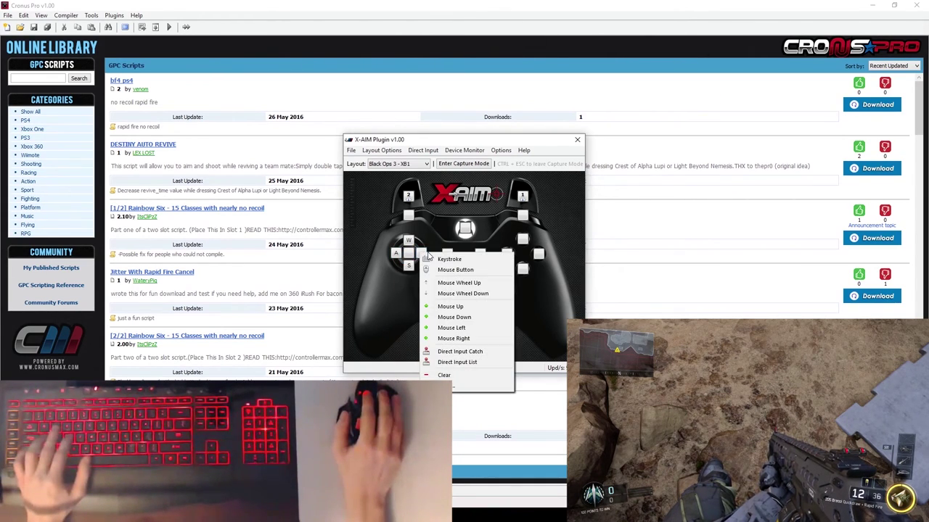
click(432, 259)
key(d)
Step: Map the left stick's center button to the left Shift keystroke
click(408, 253)
click(427, 263)
key(shift)
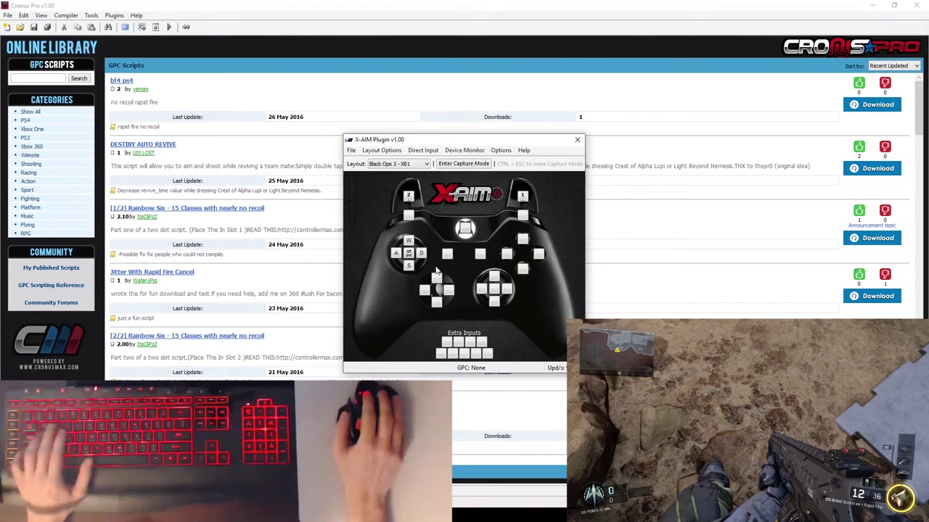
Step: Map the controller's left bumper to the Q keystroke and its right bumper to E
click(409, 216)
click(426, 222)
key(q)
click(523, 217)
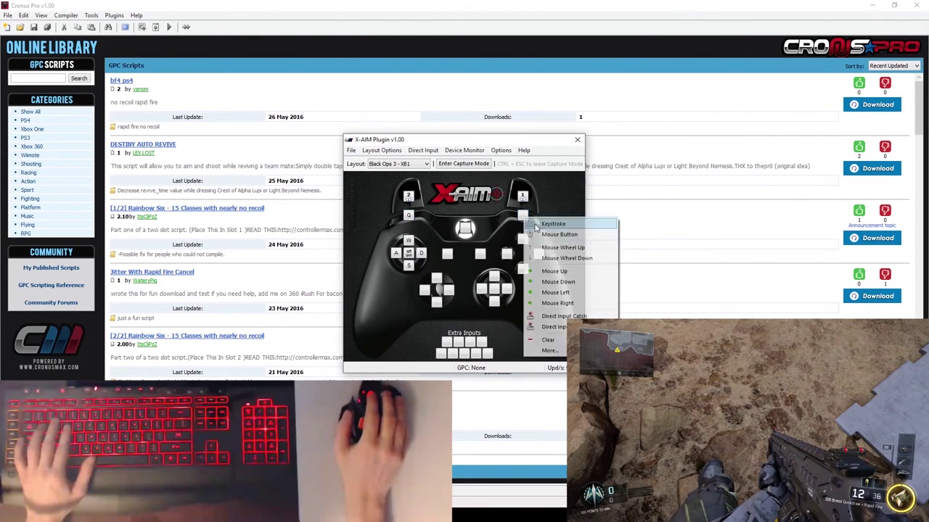
click(551, 224)
key(e)
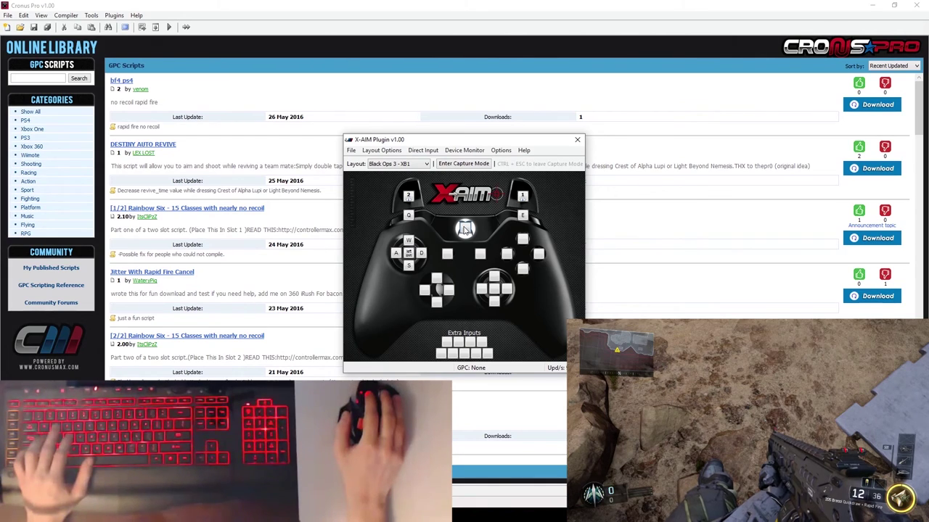
Step: Assign keystrokes to the Xbox, Menu and View buttons, using Escape for Menu and Backspace for View
click(465, 229)
click(490, 232)
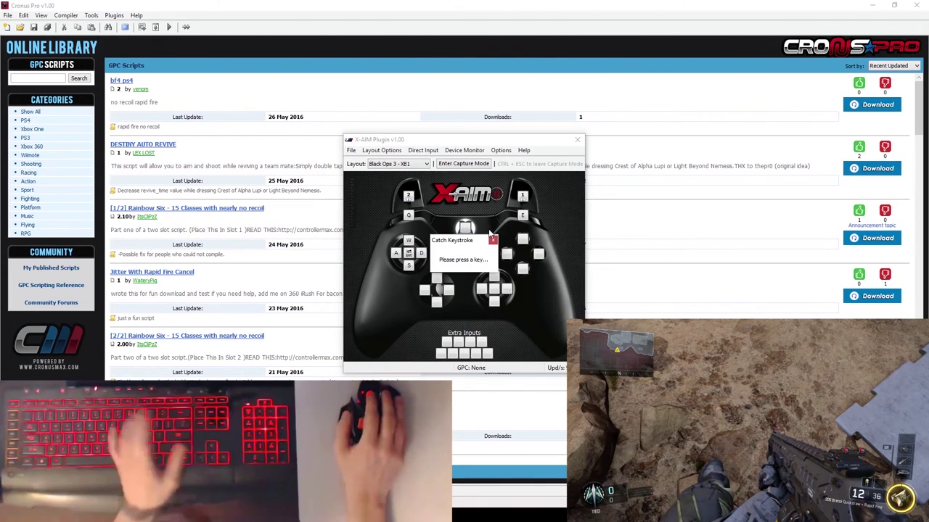
key(Tab)
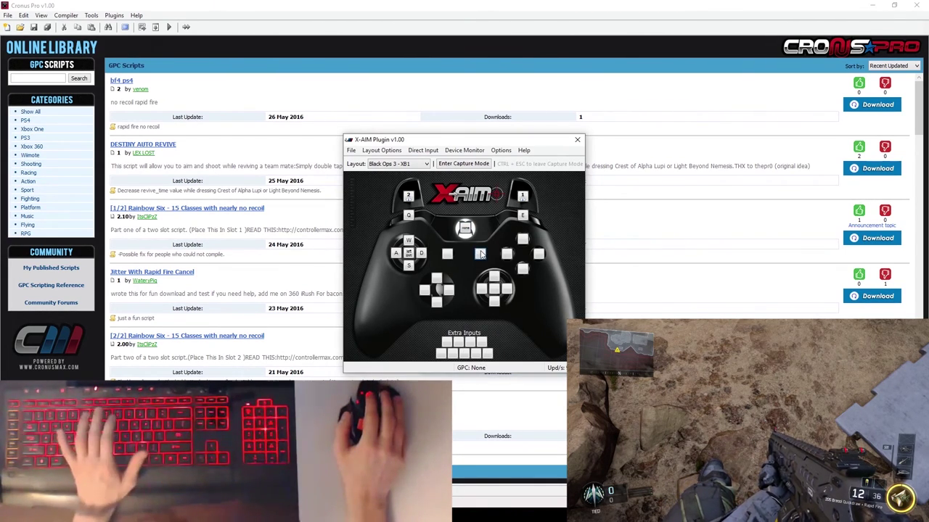
click(481, 254)
click(504, 258)
key(Escape)
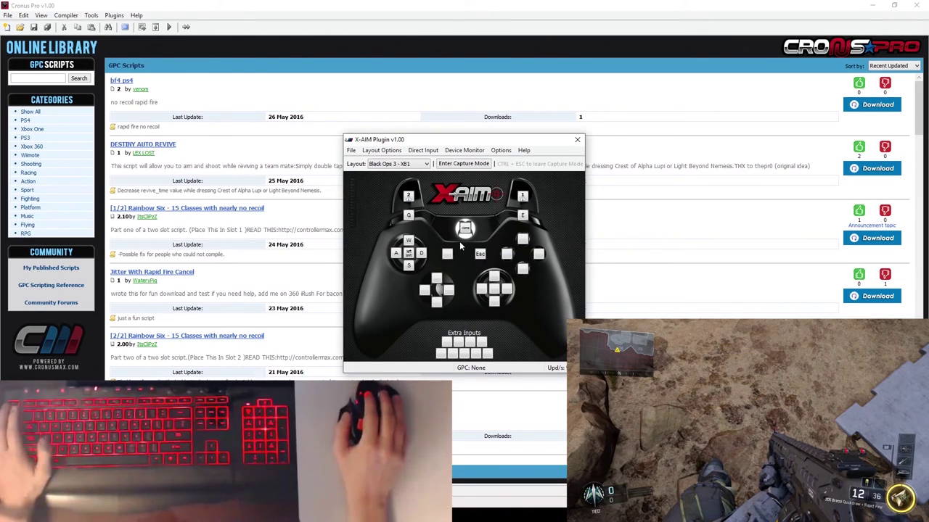
click(447, 254)
click(472, 257)
key(BackSpace)
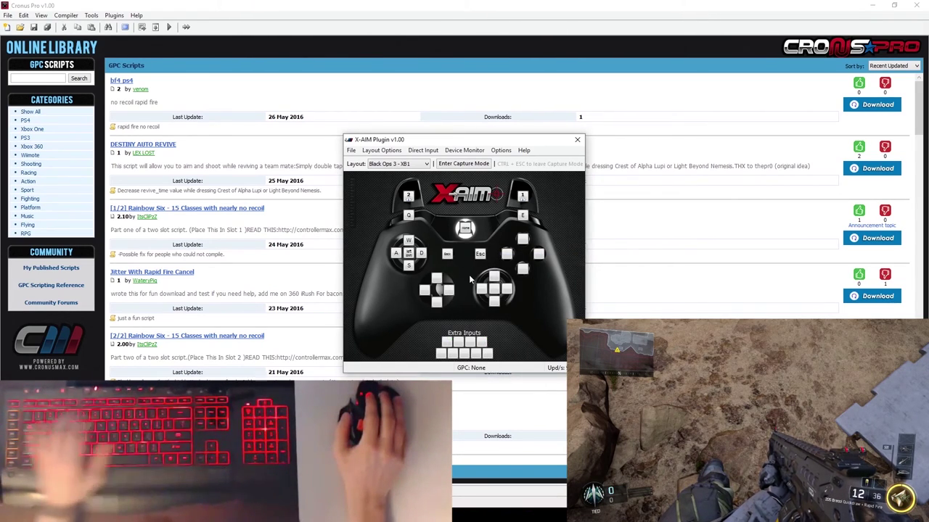
Step: Map the D-pad's up, down, left and right directions to the matching arrow keys
click(437, 279)
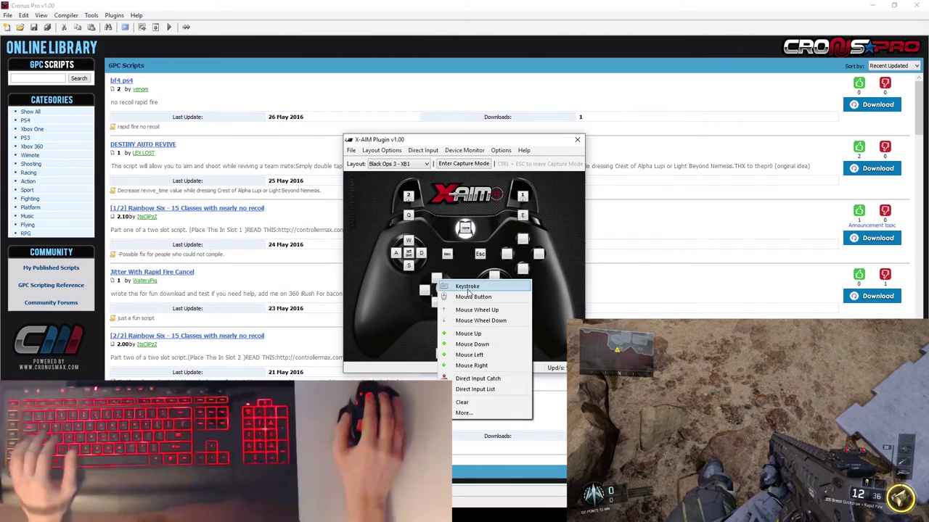
click(468, 287)
key(Up)
click(435, 302)
click(467, 311)
key(Down)
click(424, 290)
click(456, 298)
key(Left)
click(448, 290)
click(470, 298)
key(Right)
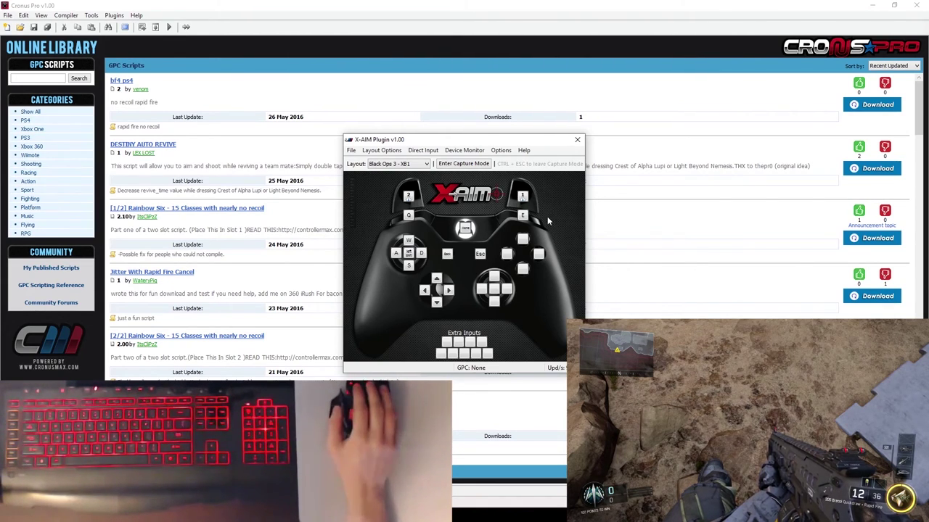
Step: Map the right stick's up, down, left and right directions to Mouse Up, Mouse Down, Mouse Left and Mouse Right
click(495, 276)
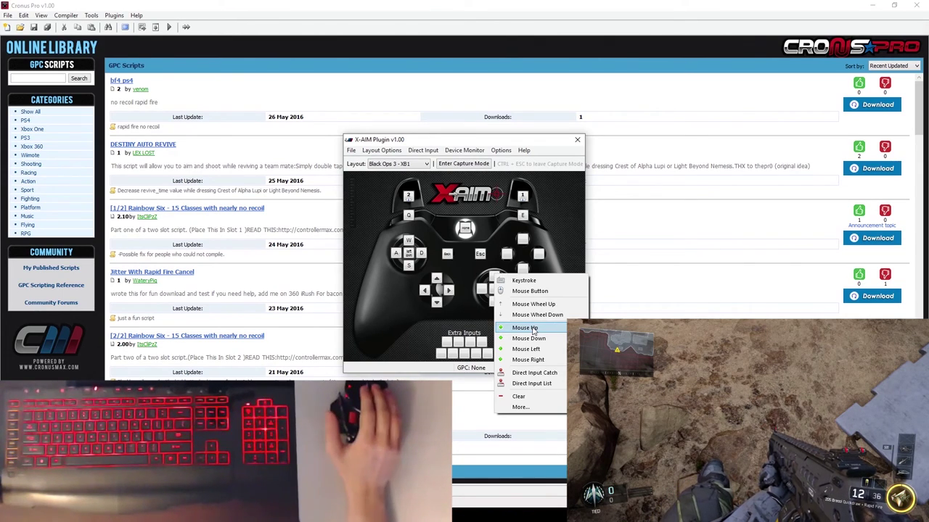
click(555, 330)
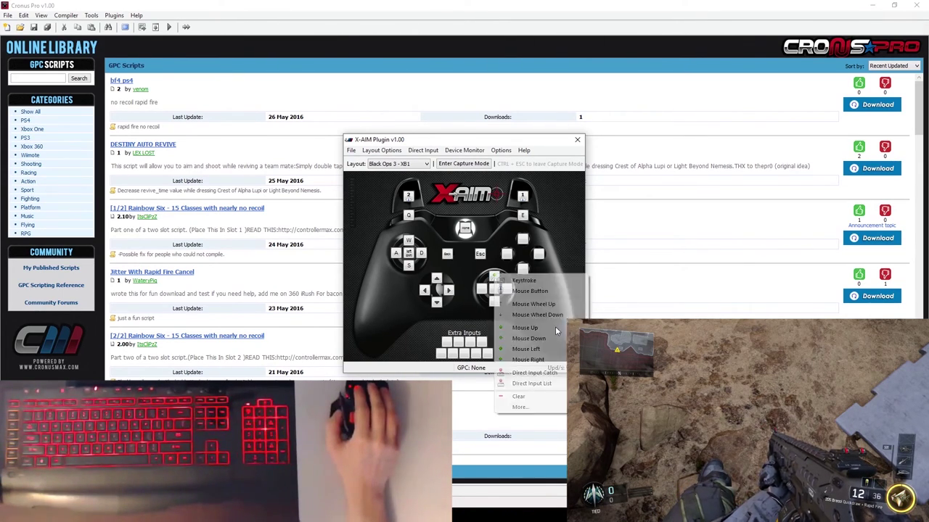
click(494, 303)
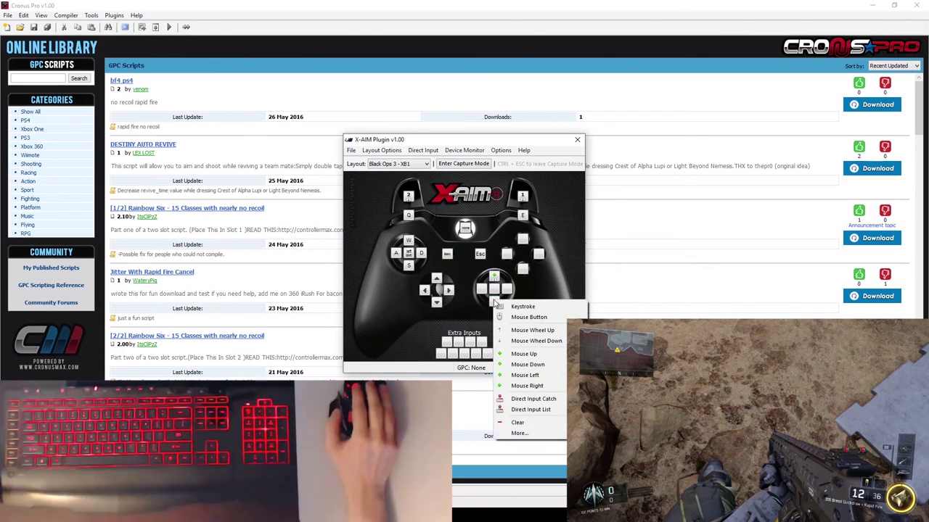
click(536, 366)
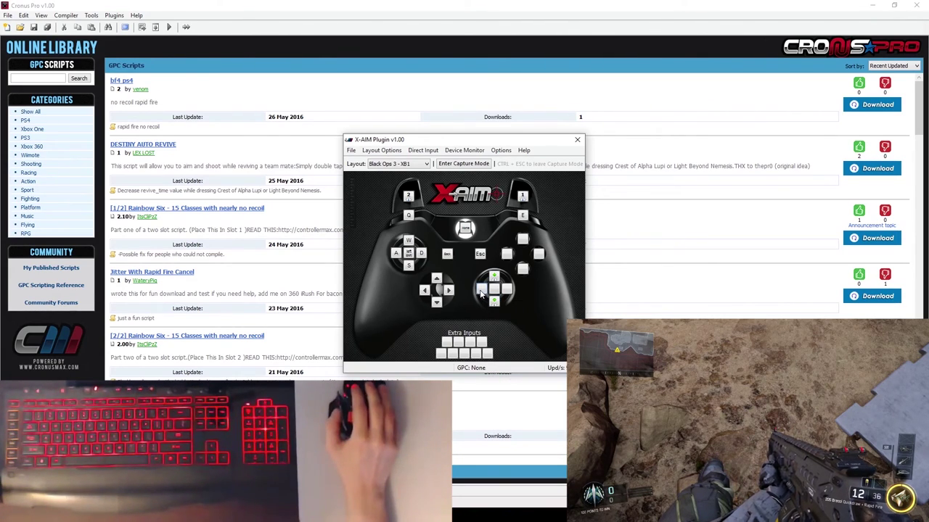
click(480, 293)
click(520, 370)
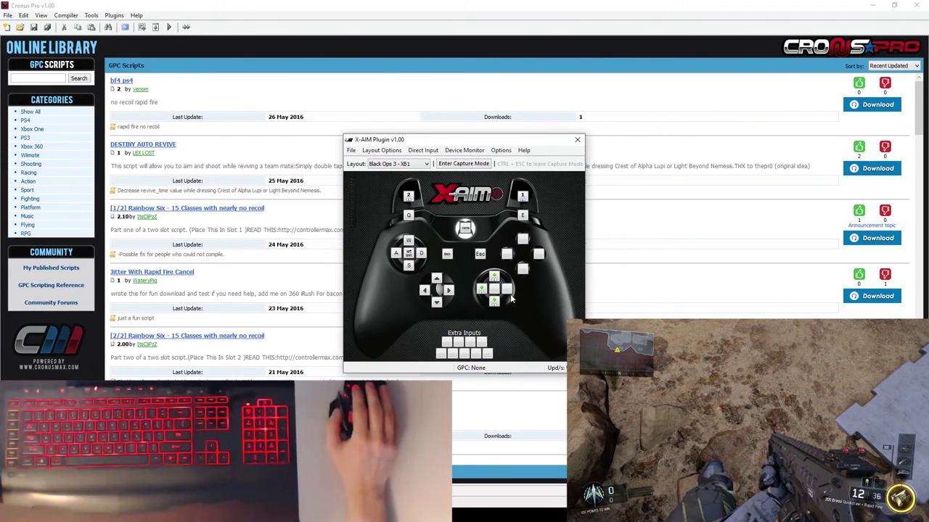
right_click(506, 288)
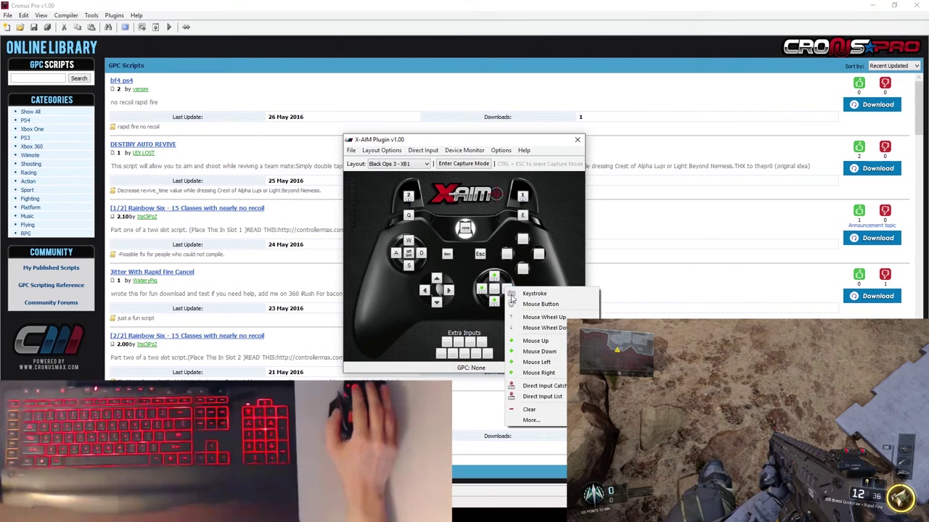
click(548, 372)
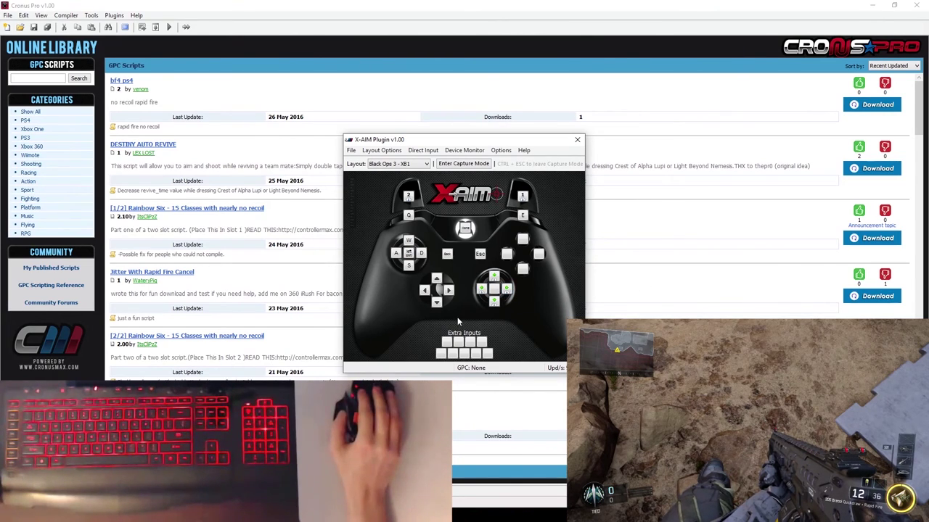
Step: Map the right stick's center button to the V keystroke and the controller's A button to Space
click(497, 293)
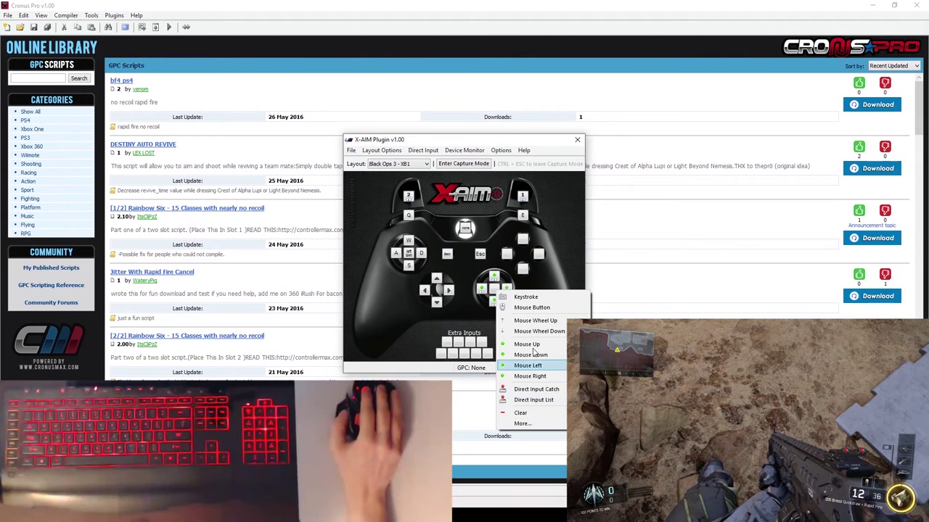
click(523, 297)
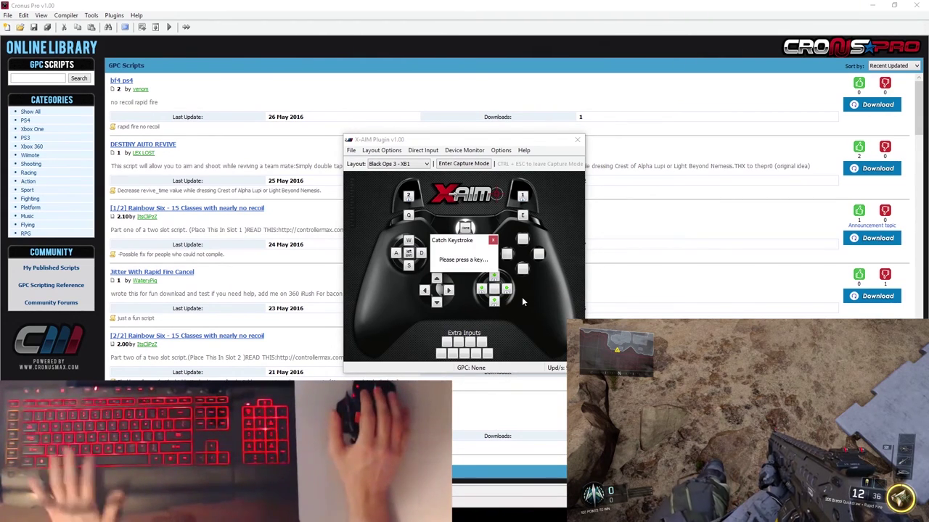
key(v)
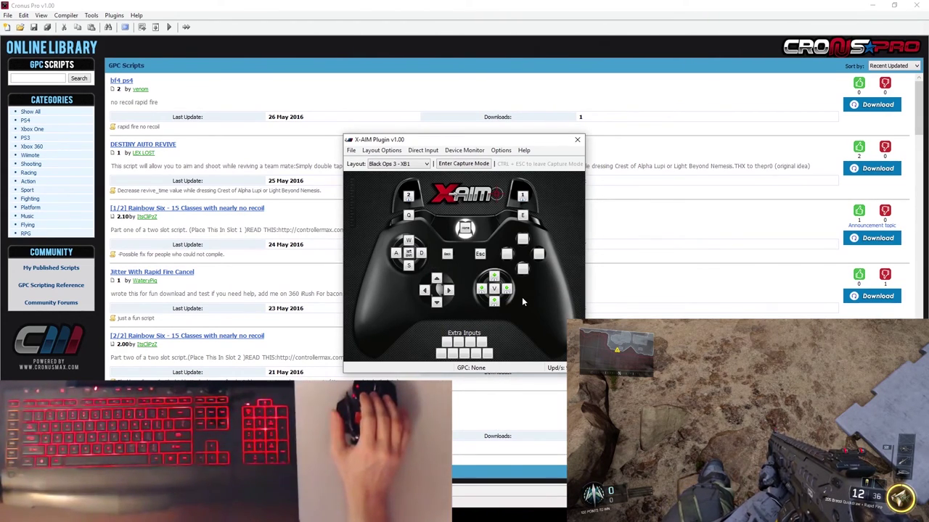
click(527, 267)
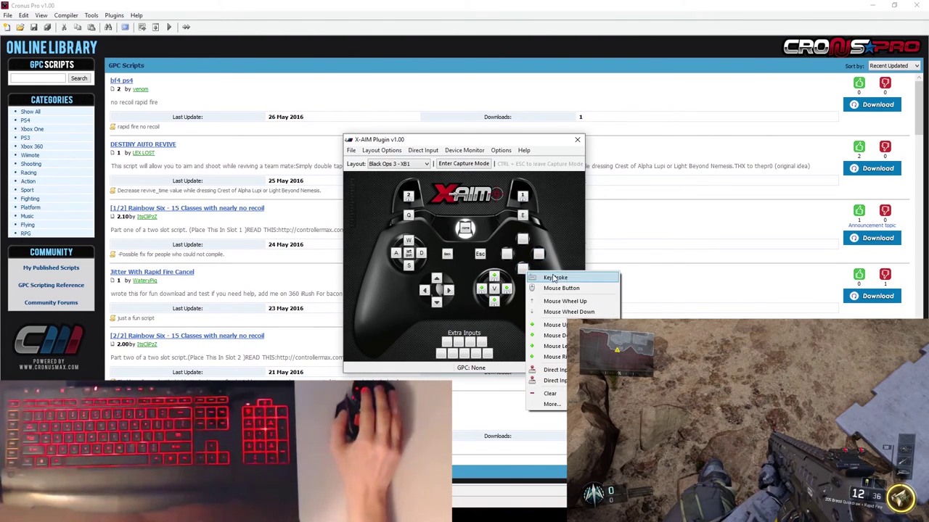
click(555, 274)
key(space)
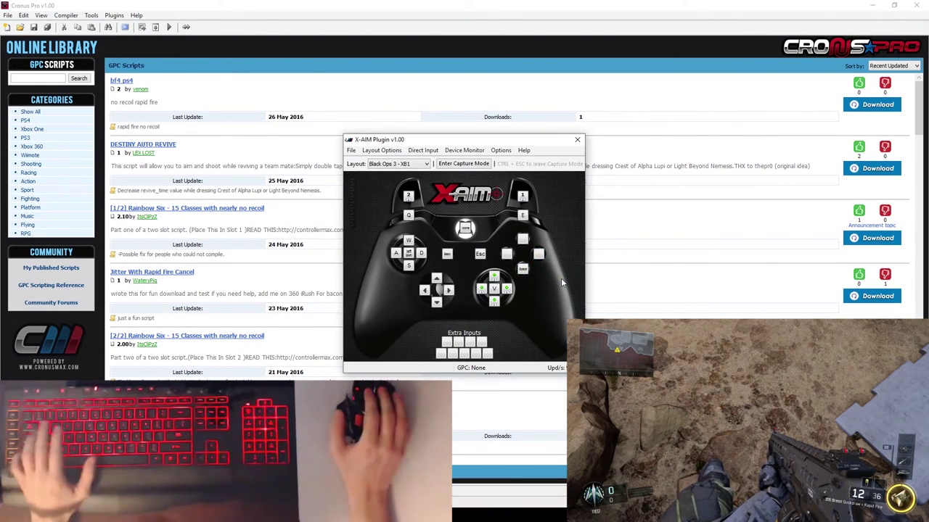
Step: Map the controller's B button to the C keystroke and add a mouse button as its second mapping
click(539, 255)
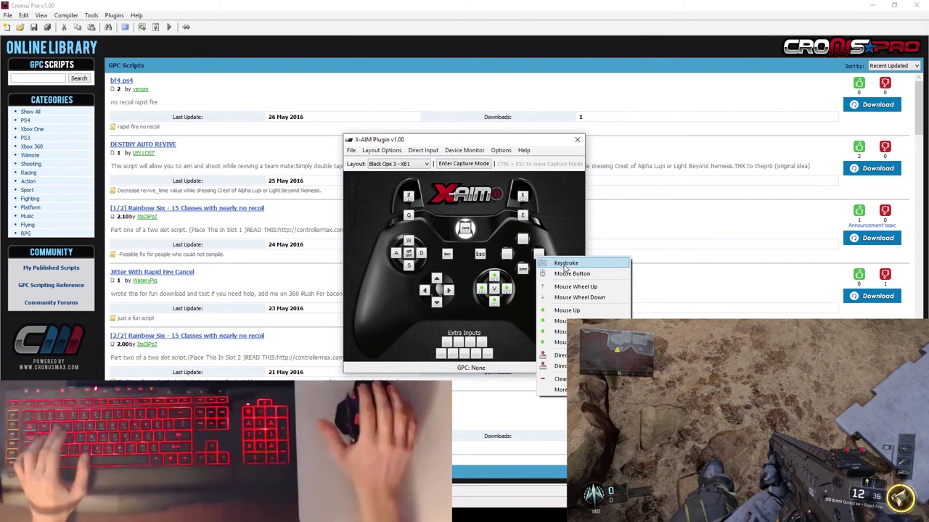
click(564, 265)
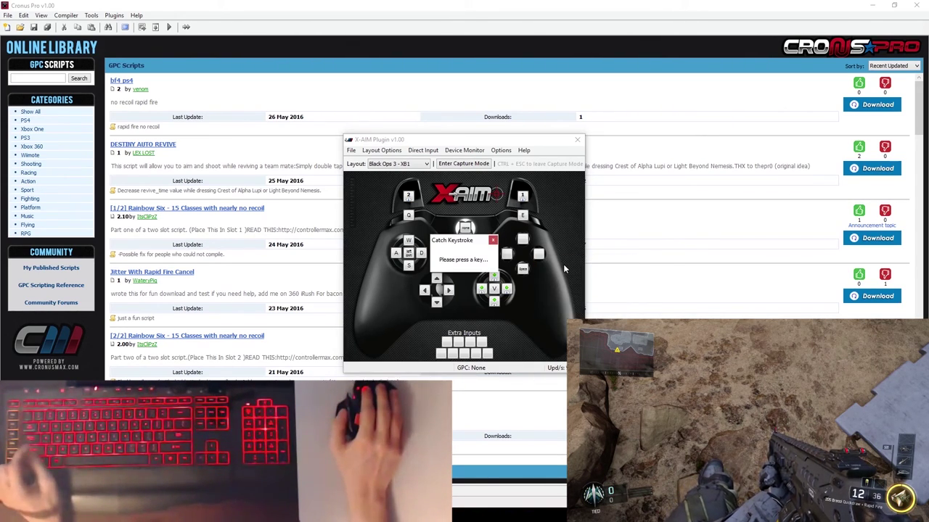
key(c)
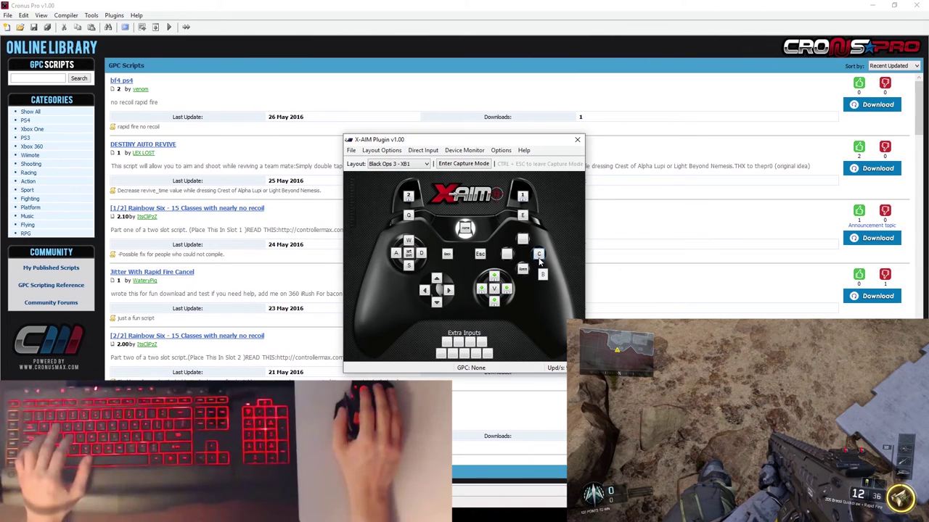
click(538, 257)
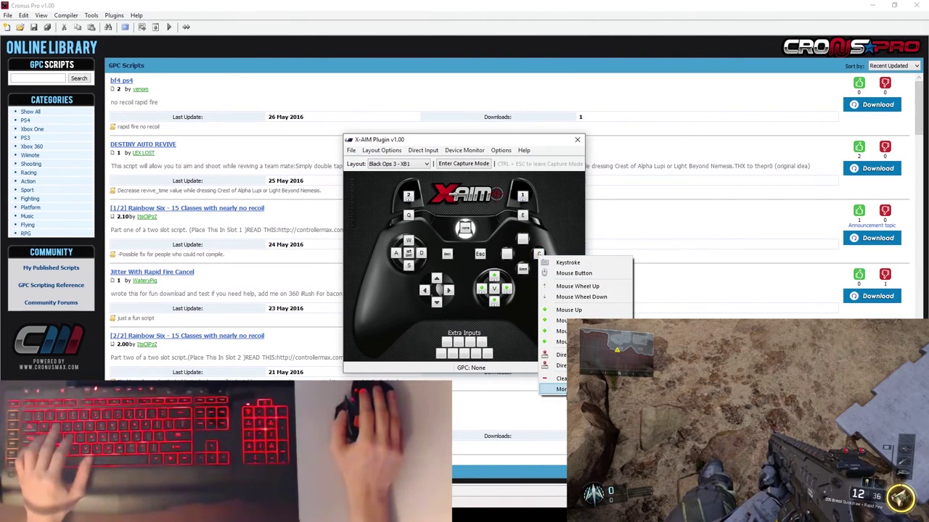
click(563, 390)
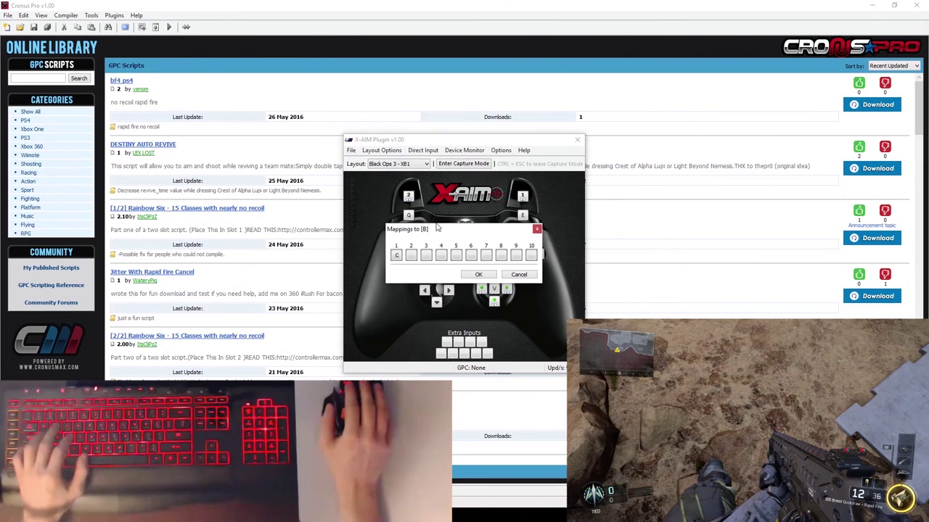
click(410, 256)
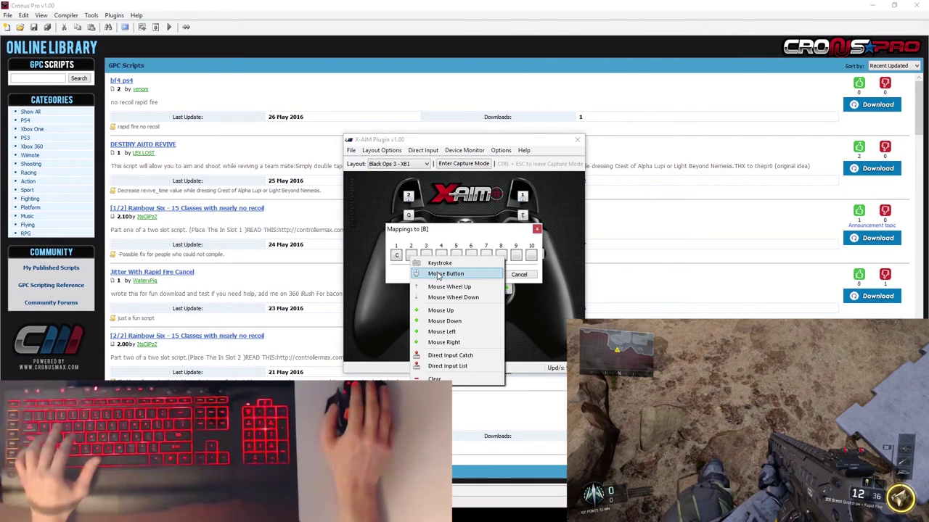
click(439, 274)
click(438, 277)
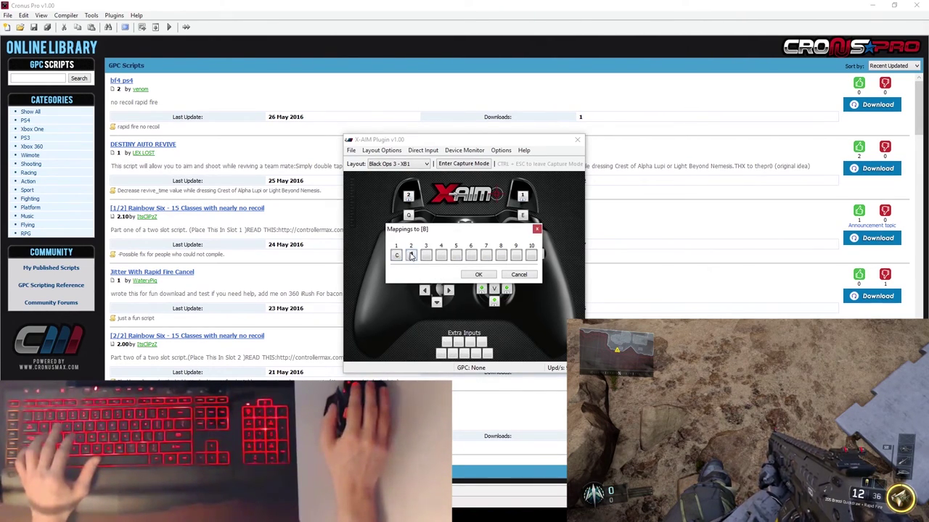
click(475, 276)
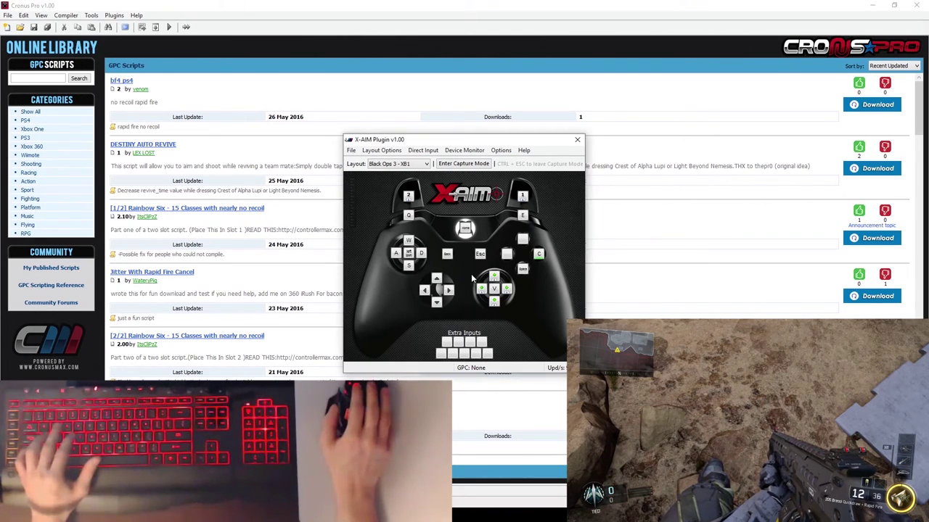
Step: Map the controller's Y button to Mouse Wheel Up and add the Y keystroke as its second mapping
click(527, 238)
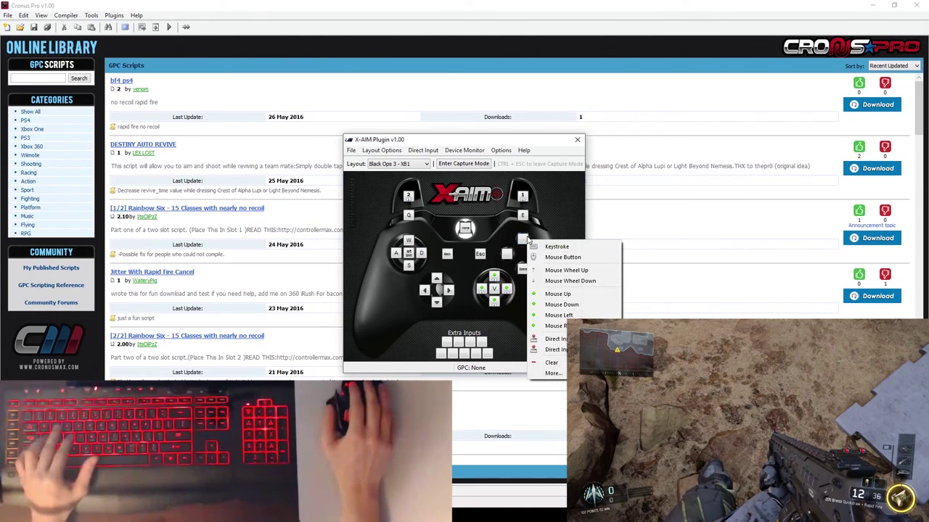
click(549, 270)
click(523, 239)
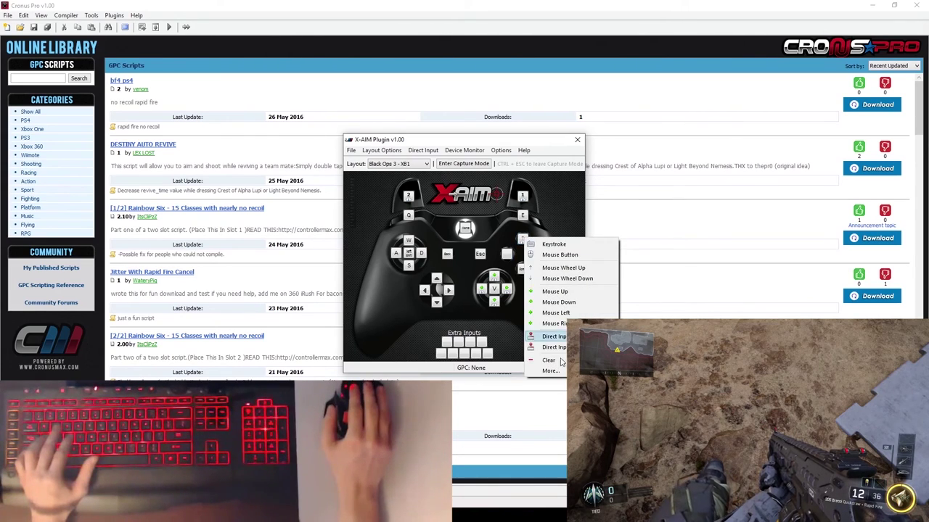
click(550, 370)
click(411, 260)
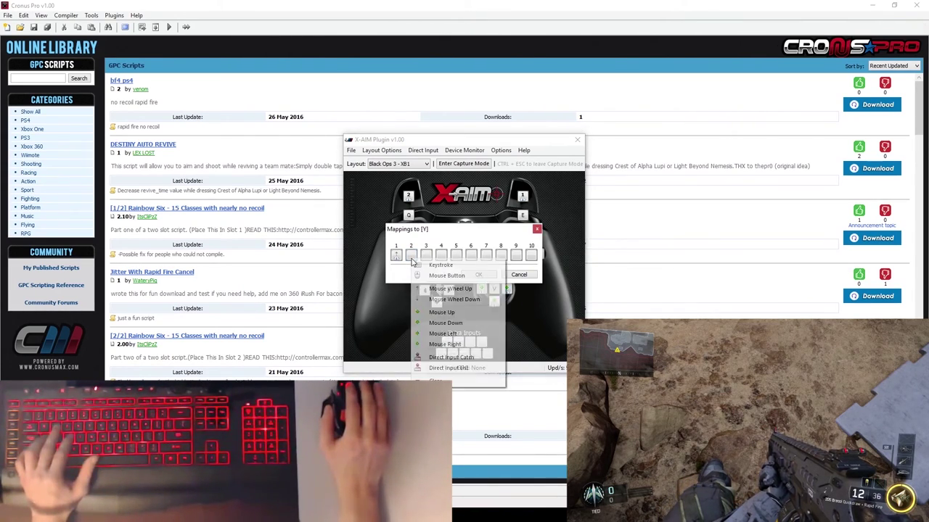
click(449, 266)
key(y)
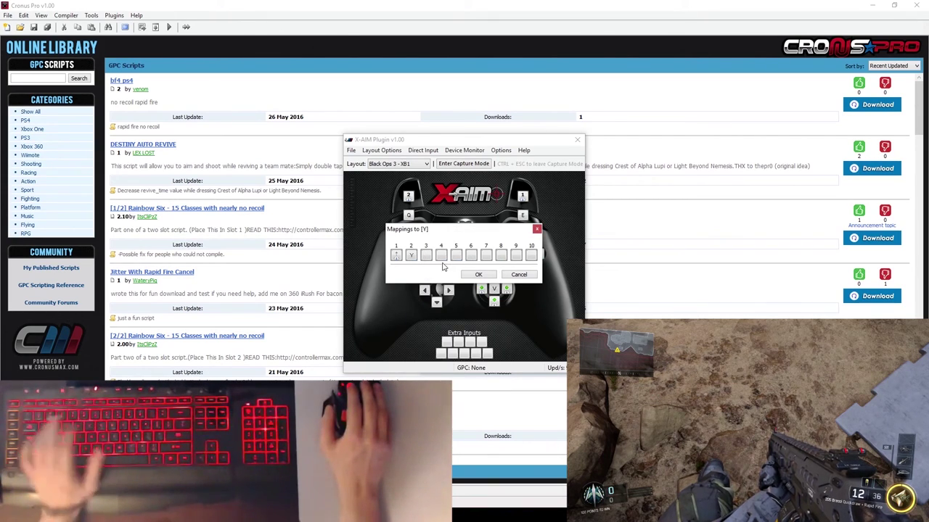
click(478, 274)
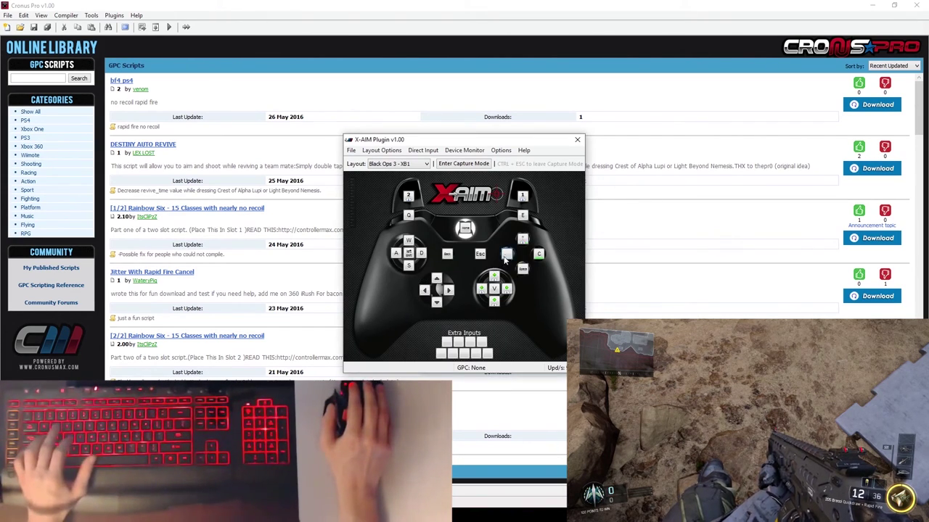
Step: Map the controller's X button to the R keystroke and add Mouse Wheel Down as its second mapping
click(506, 256)
click(535, 268)
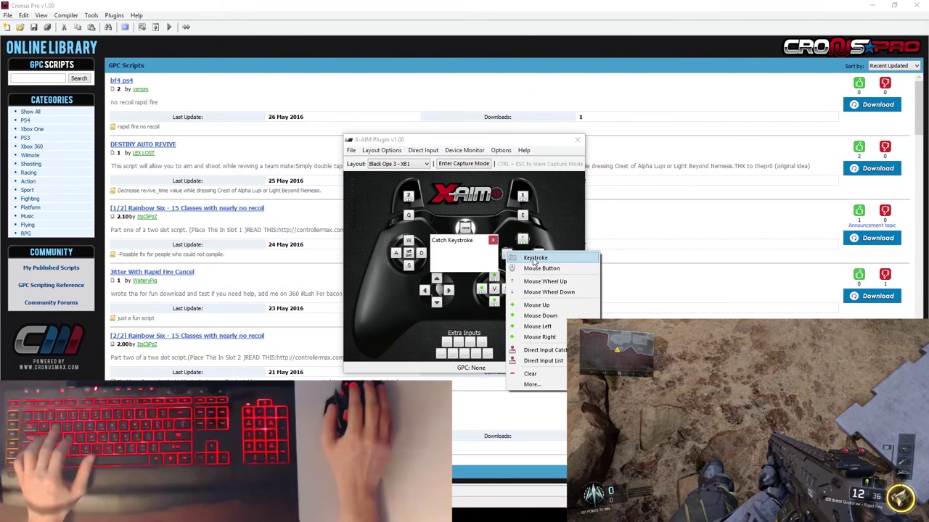
click(528, 265)
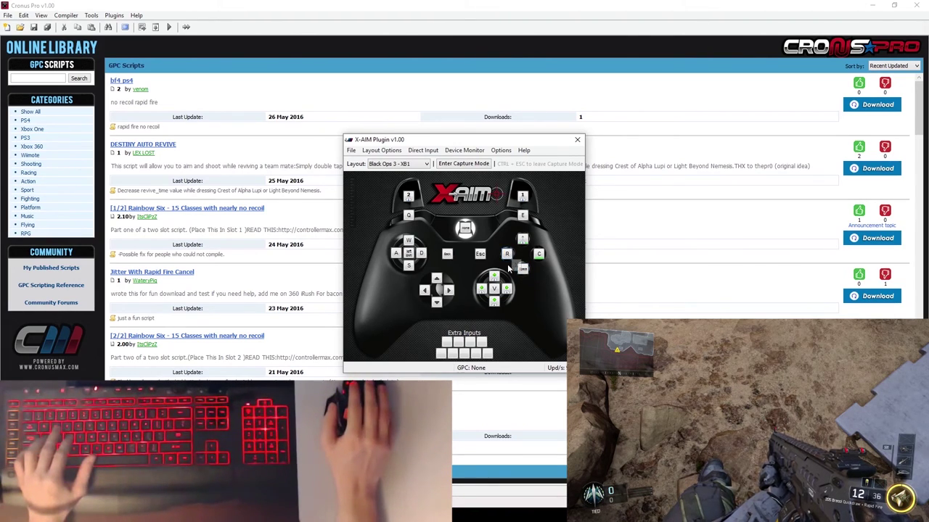
click(508, 254)
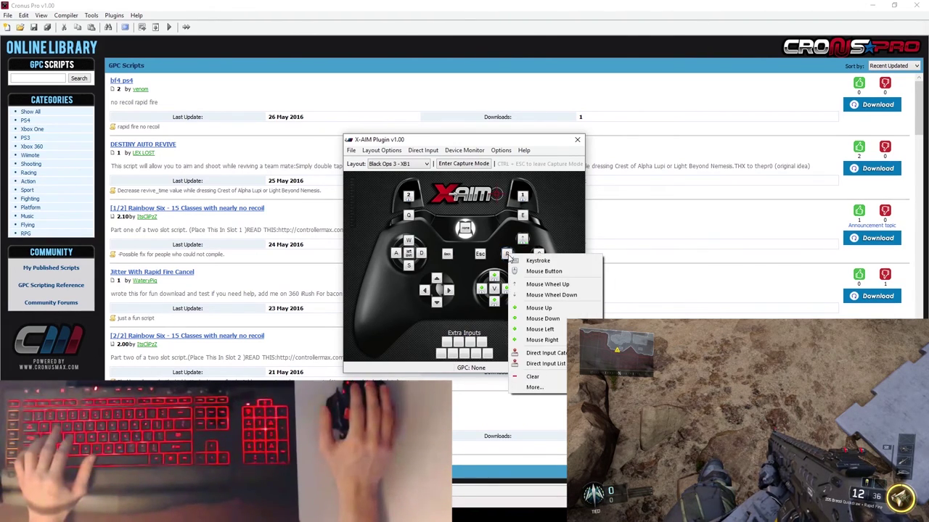
click(534, 388)
click(412, 255)
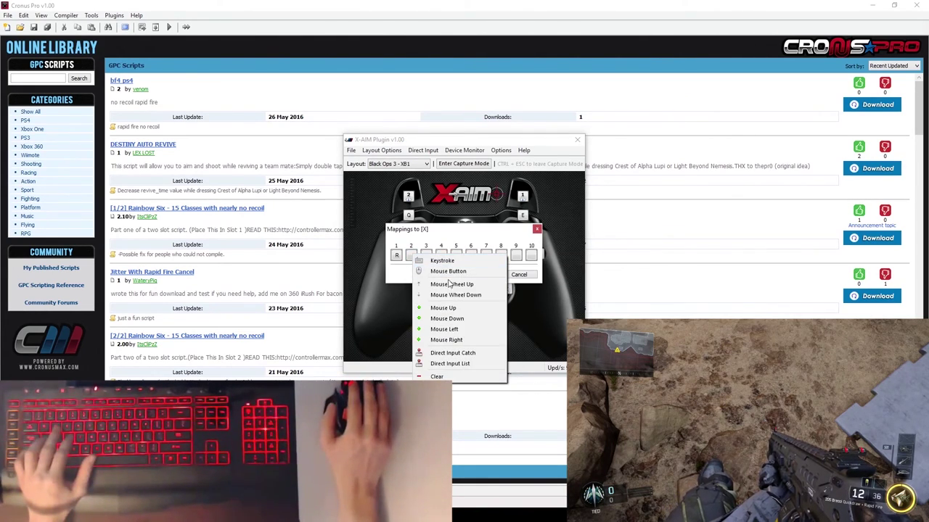
click(449, 294)
click(479, 276)
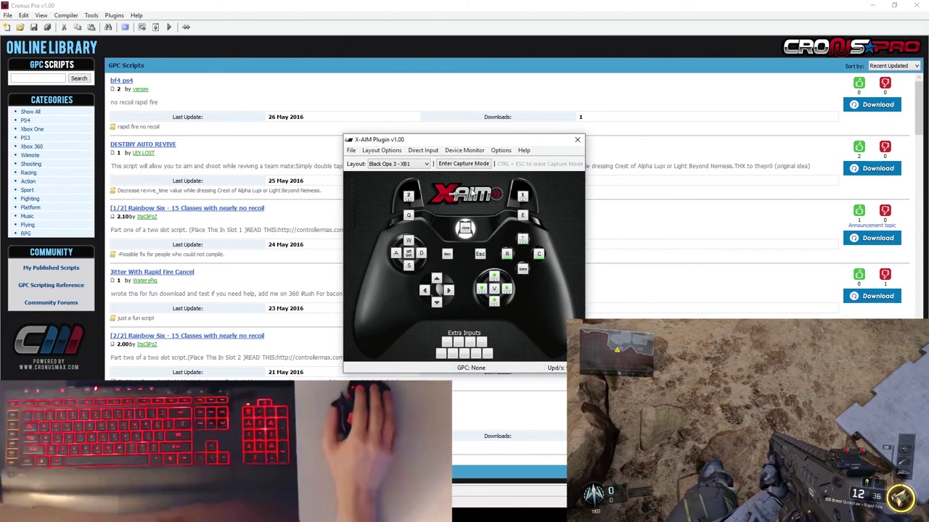
Step: Open the mouse settings of the Black Ops 3 - XB1 layout and set the mouse DPI to 1600
click(381, 151)
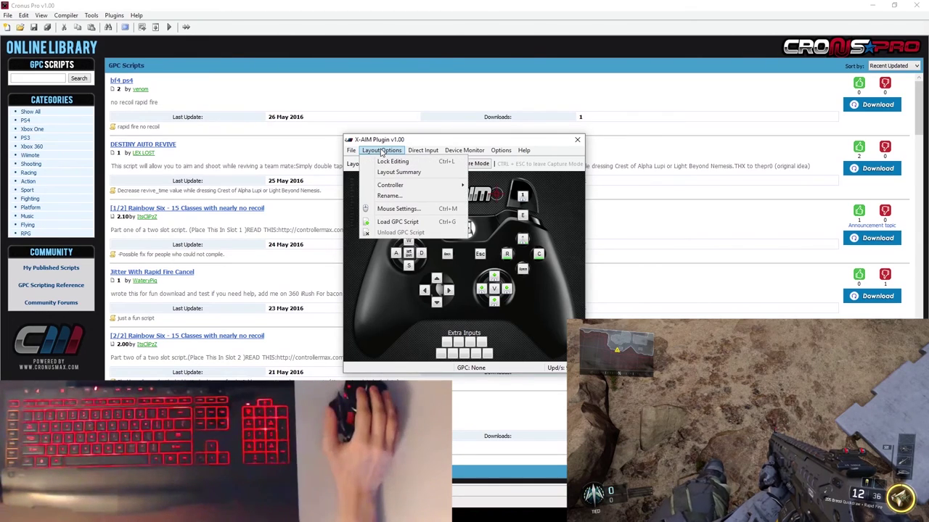
click(398, 209)
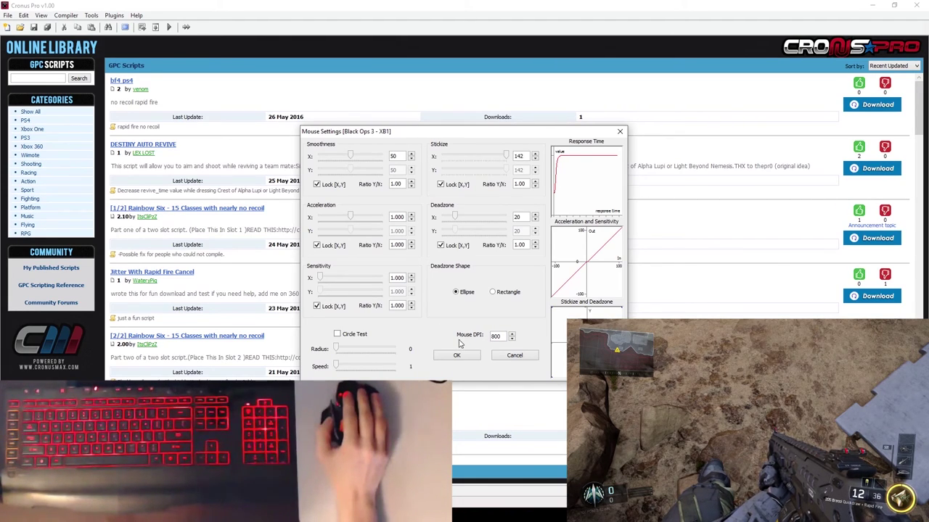
double_click(499, 336)
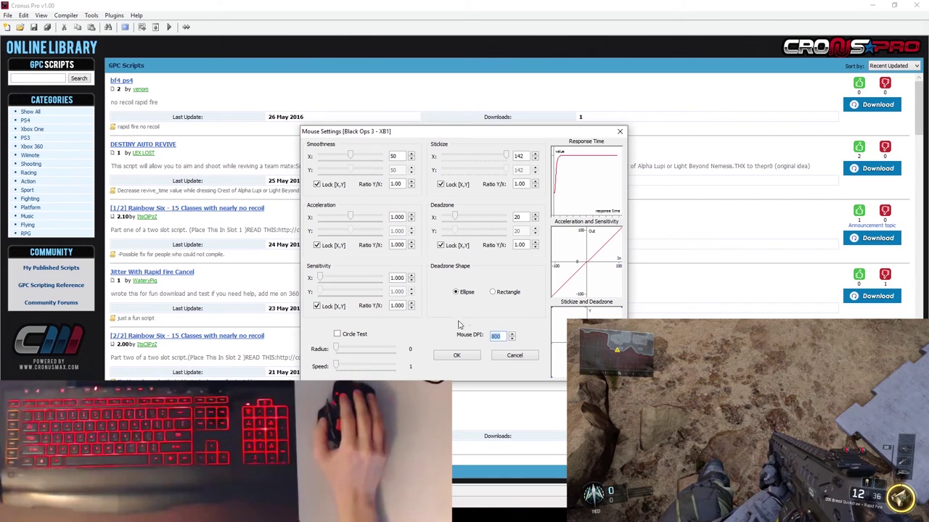
click(499, 337)
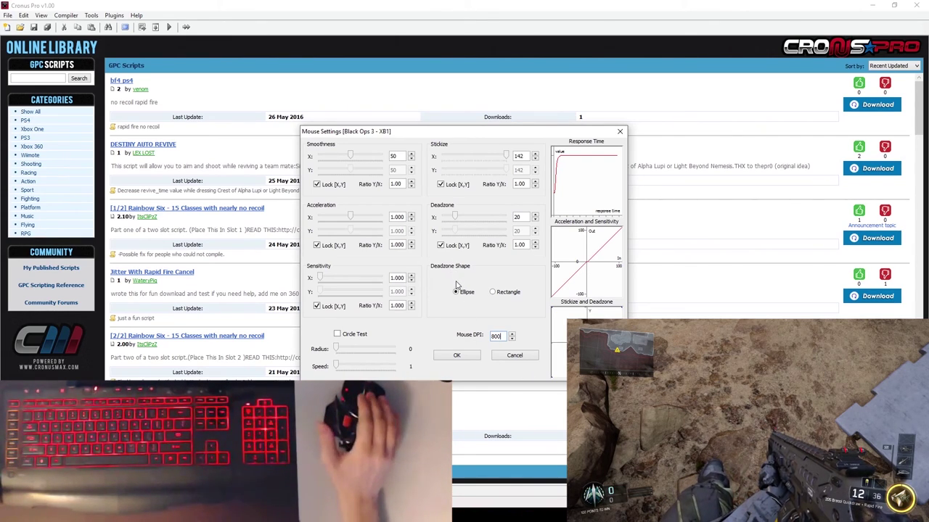
drag(503, 337, 479, 342)
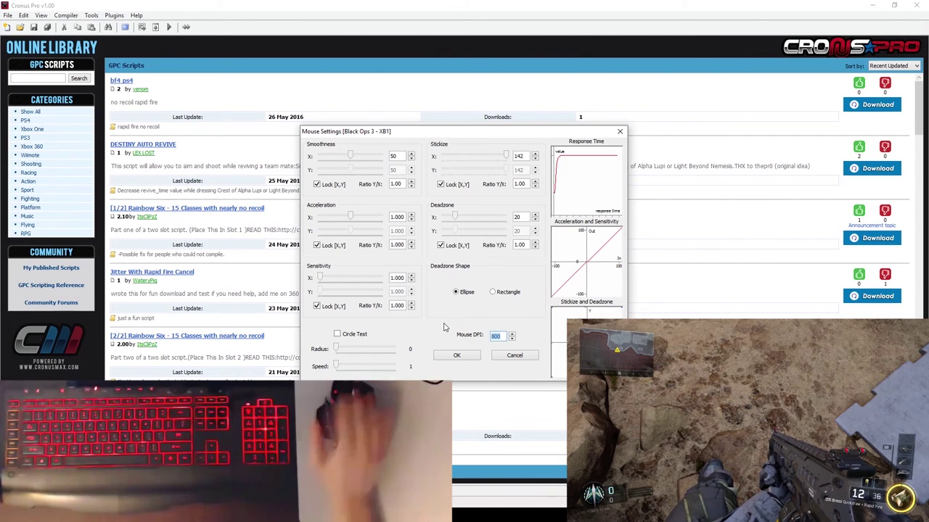
text(1600)
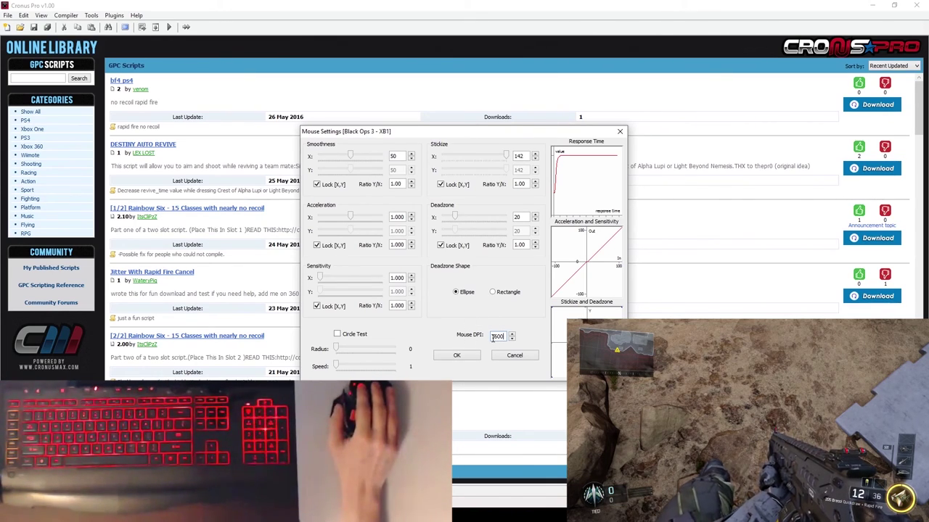
click(462, 293)
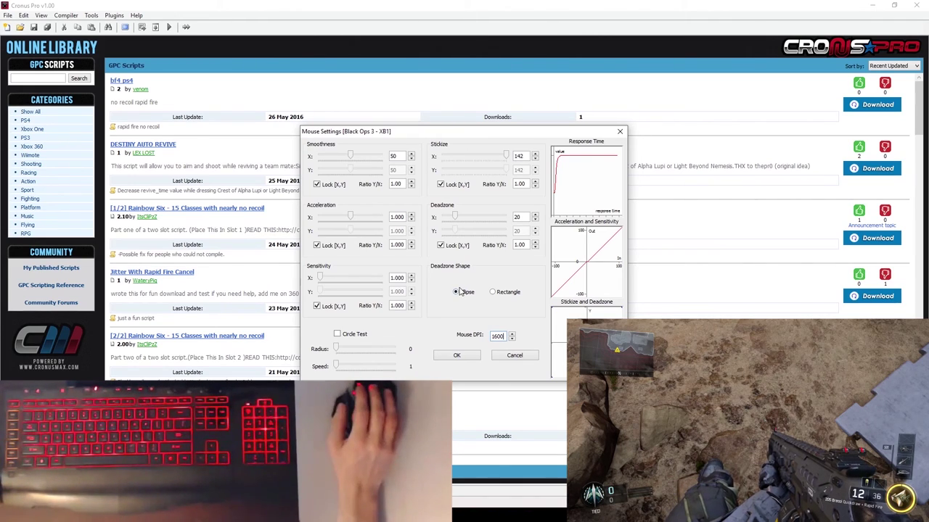
click(497, 336)
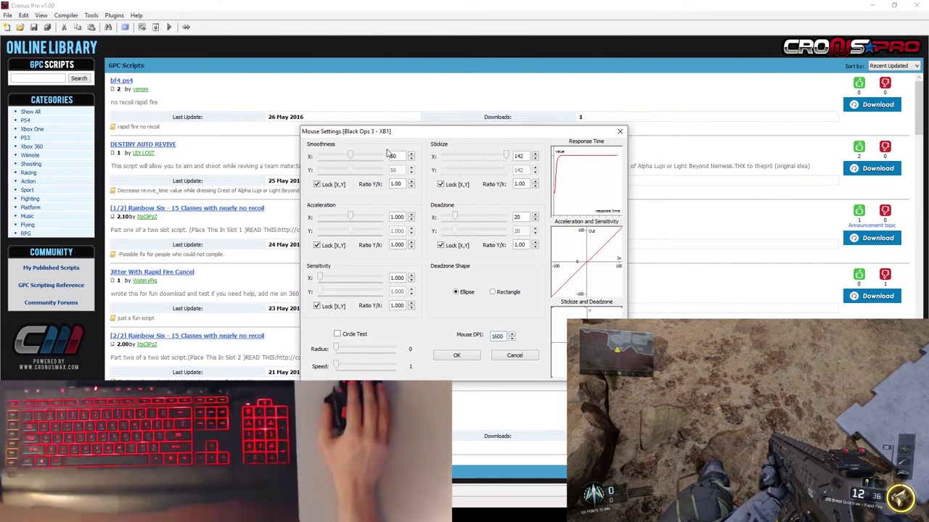
Step: Run the circle test with its speed at 20 and radius at 1, and switch the test off again
click(337, 334)
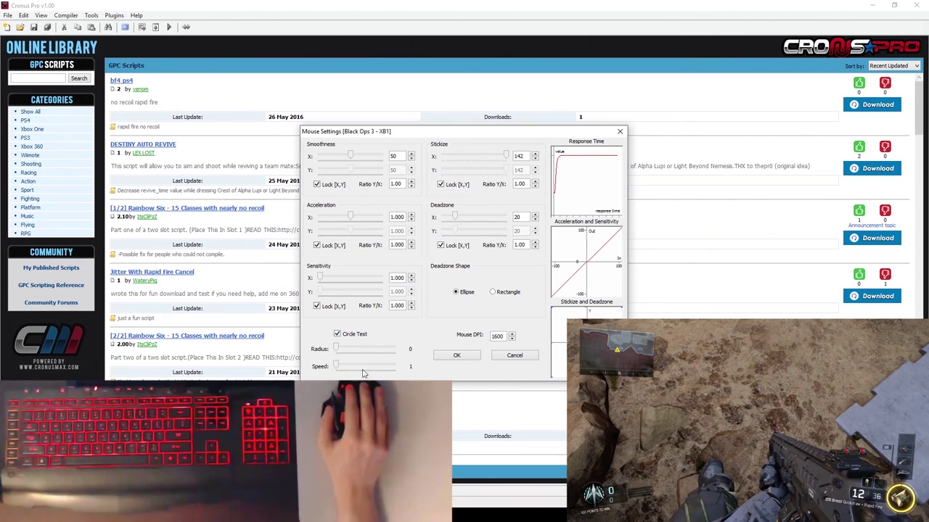
mouse_move(335, 366)
mouse_down()
mouse_move(365, 370)
mouse_move(350, 372)
mouse_up()
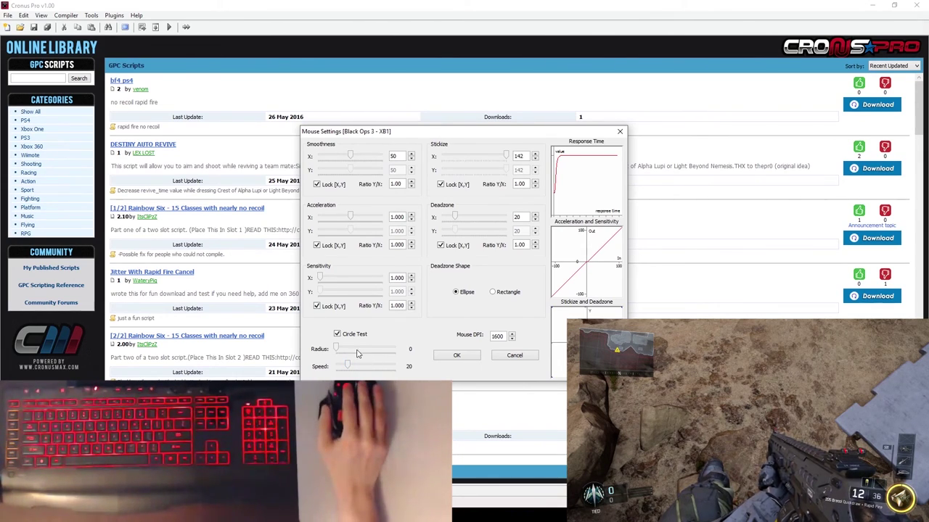
drag(337, 351, 338, 350)
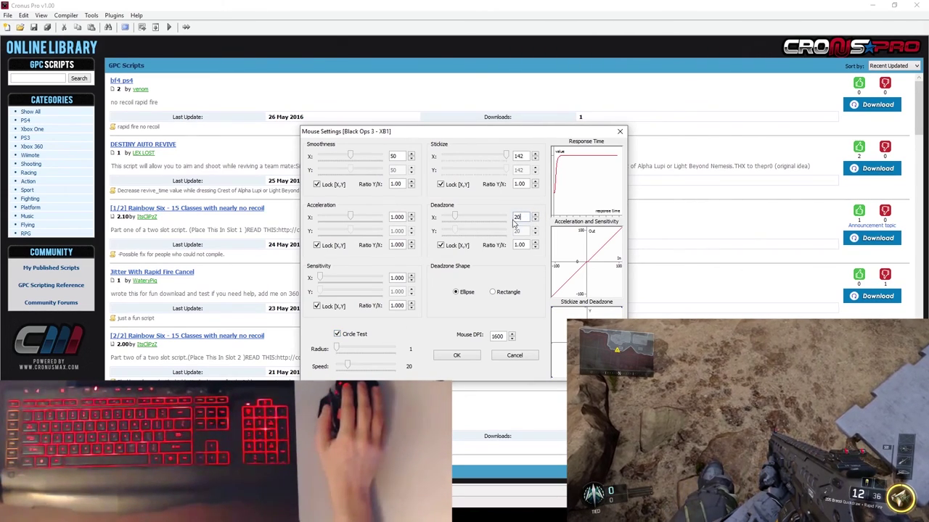
click(349, 336)
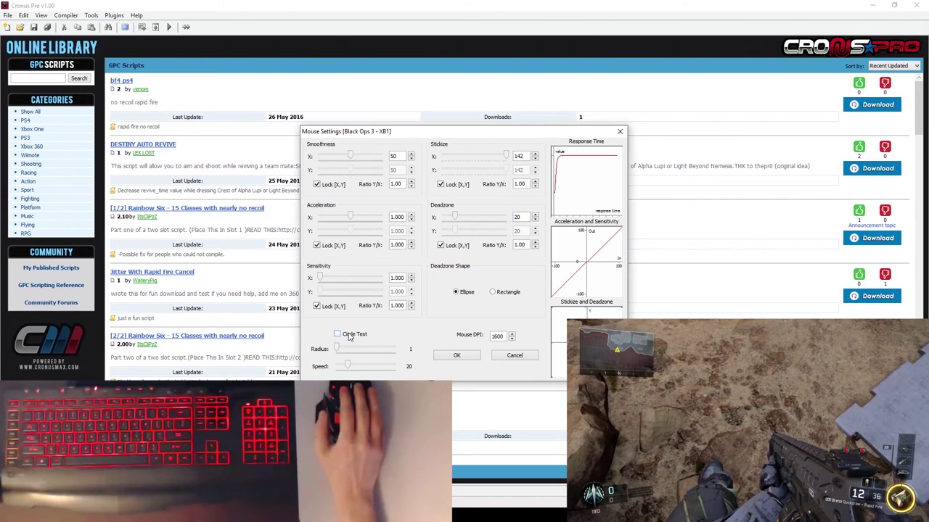
Step: Set the deadzone to 30 and run the circle test briefly to check in-game movement
double_click(524, 217)
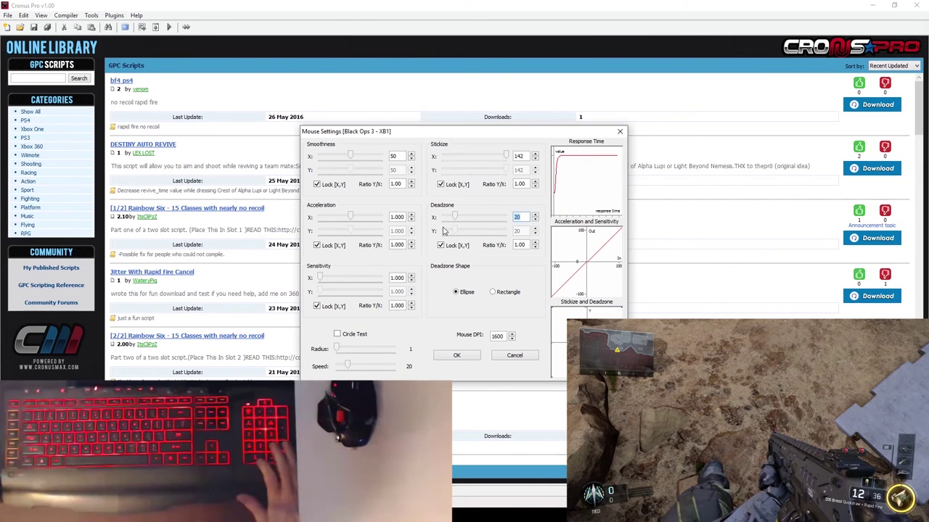
text(30)
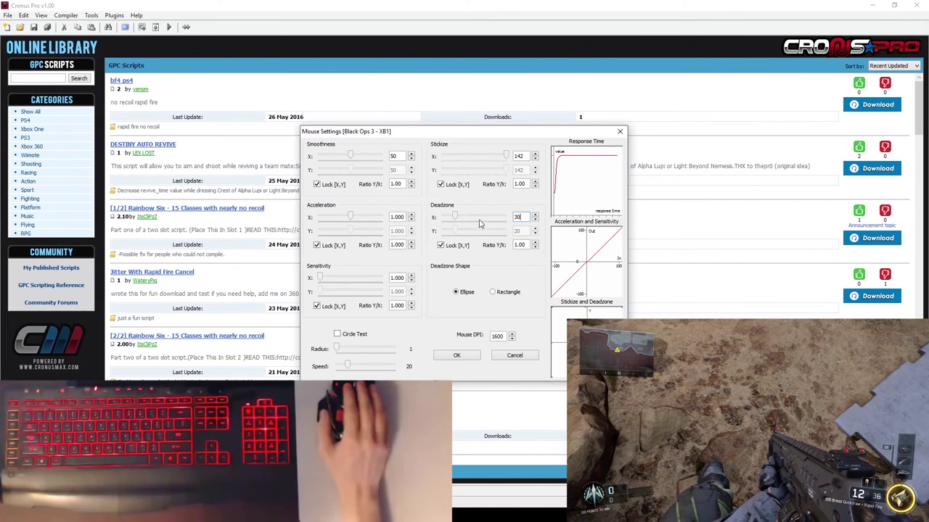
click(336, 334)
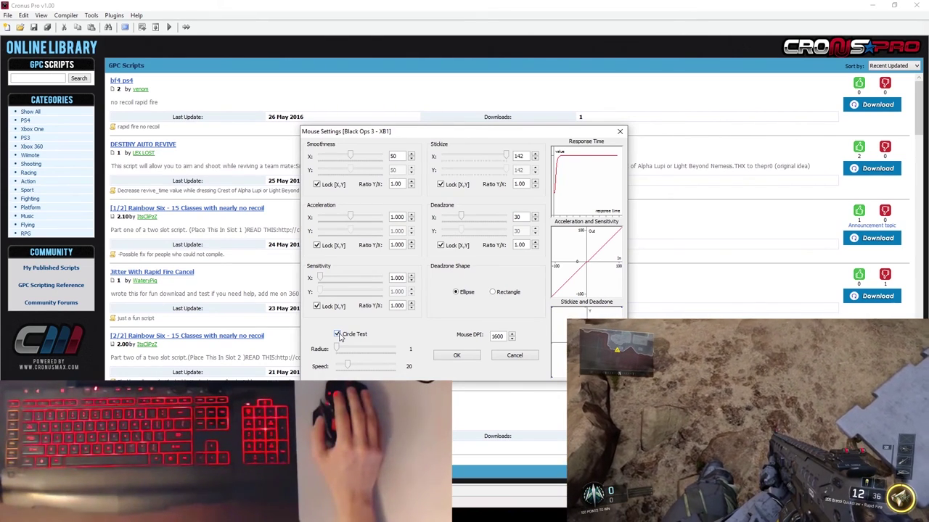
click(337, 334)
Step: Raise the deadzone to 70 and run the circle test again before switching it off
double_click(529, 217)
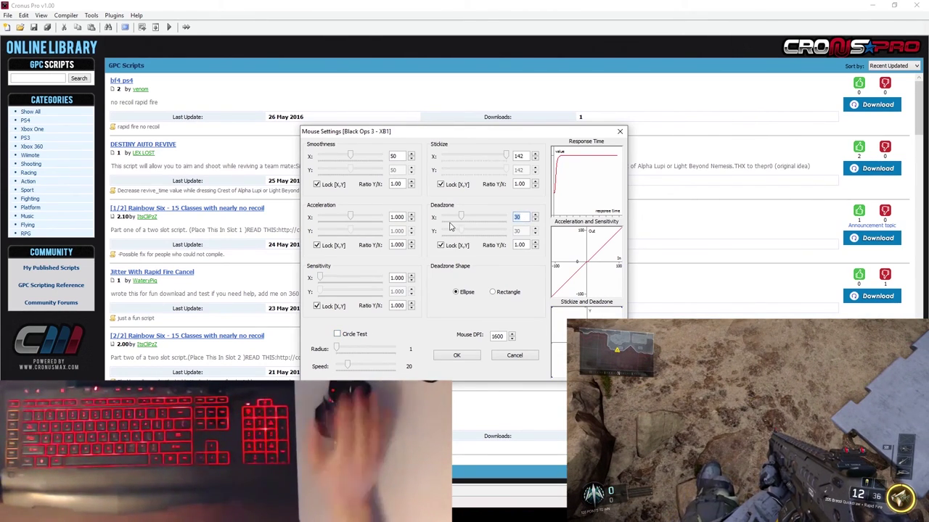
text(70)
key(Return)
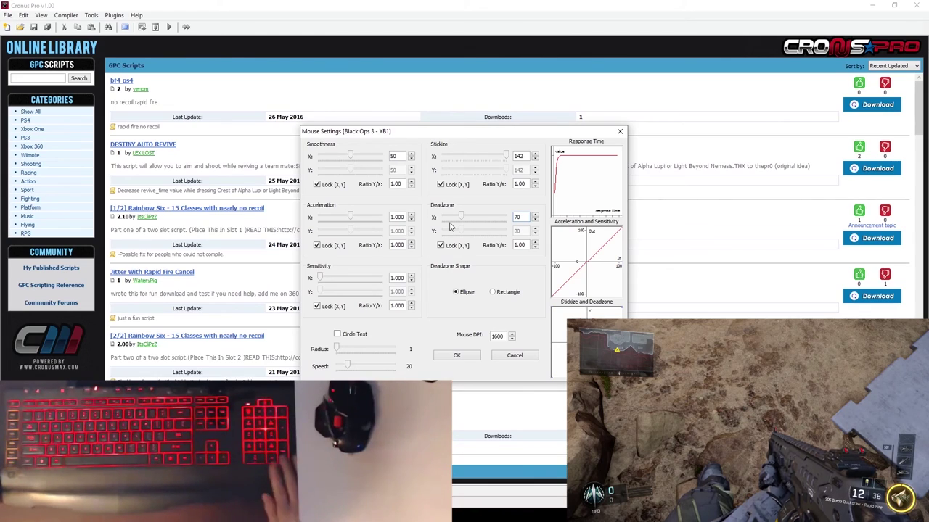
click(337, 334)
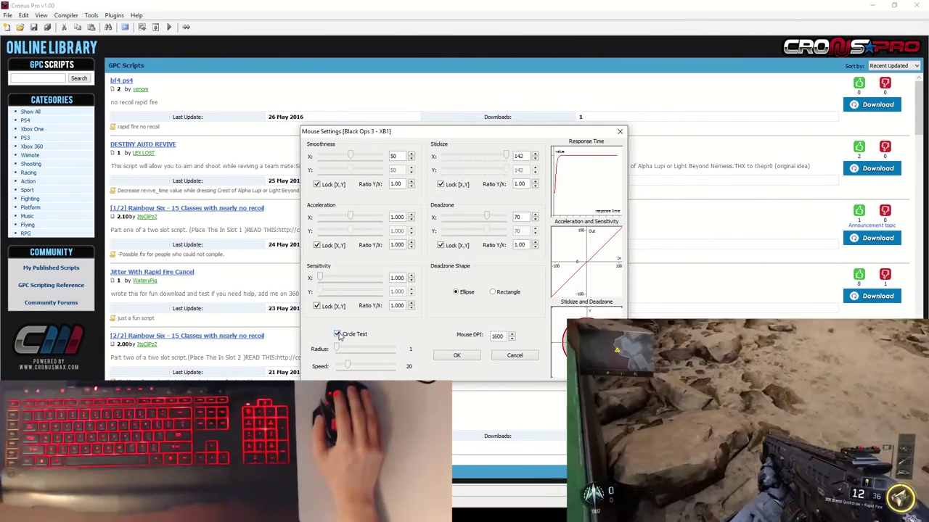
click(337, 334)
Step: Set the deadzone to 20 and check it with a short circle test
double_click(516, 217)
text(20)
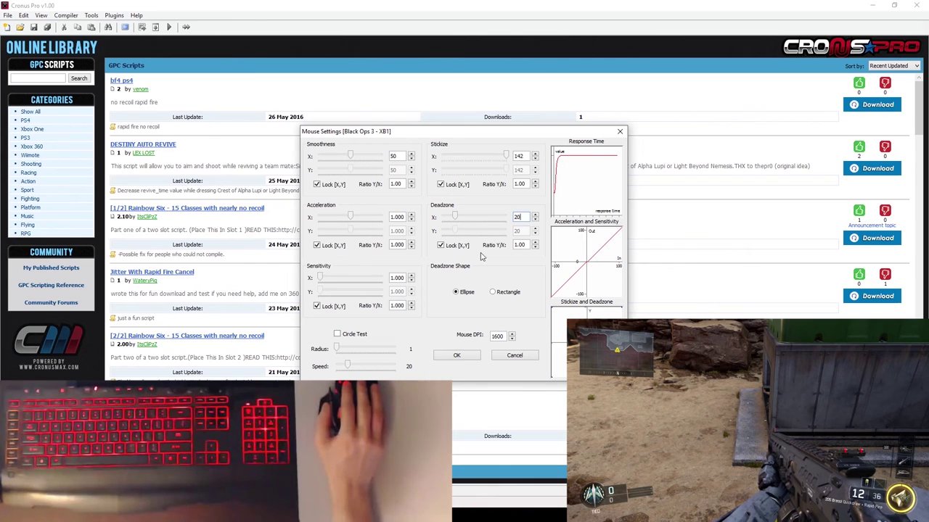
click(360, 337)
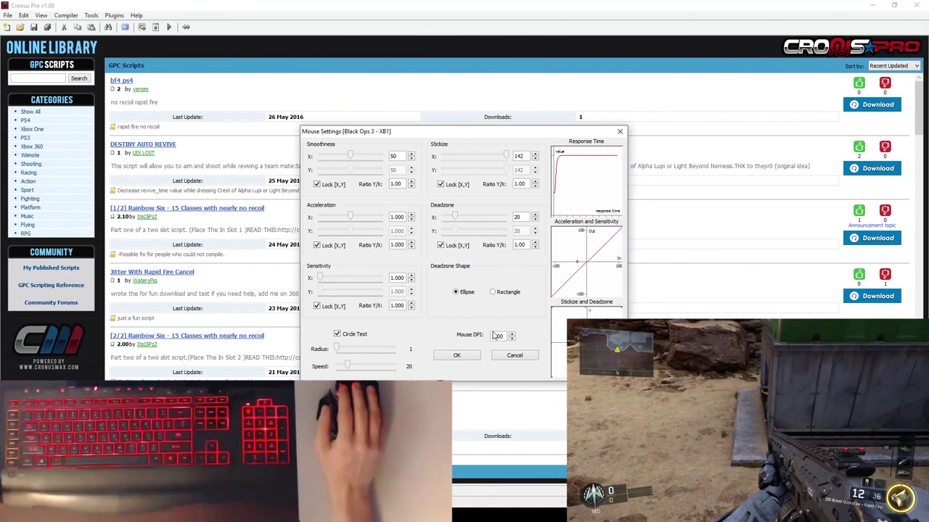
click(356, 336)
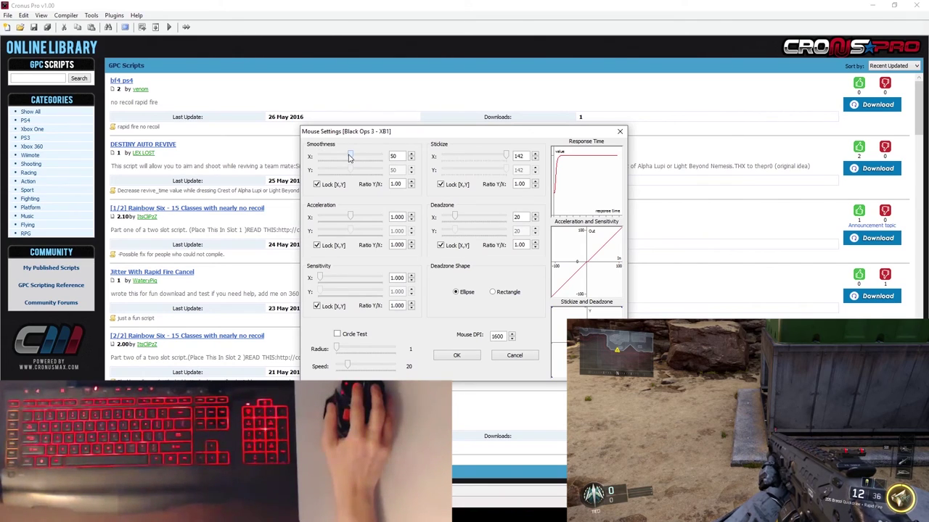
Step: Try the smoothness at its extremes of 0 and 99, and set it to 20
drag(336, 158, 286, 163)
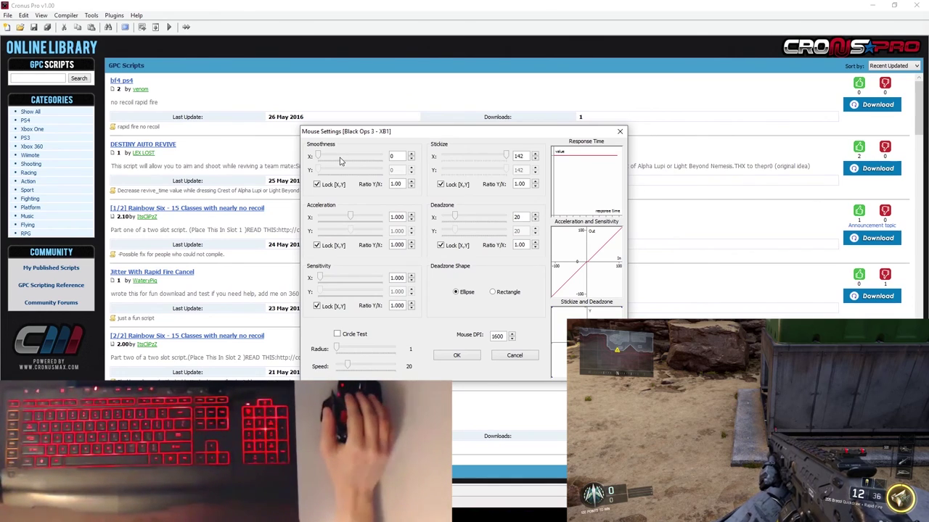
drag(320, 159, 383, 158)
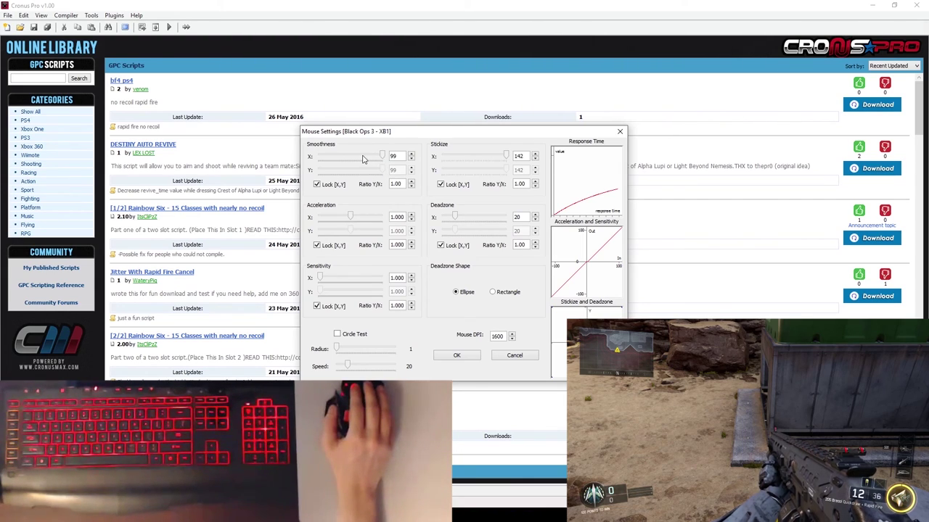
drag(381, 156, 348, 159)
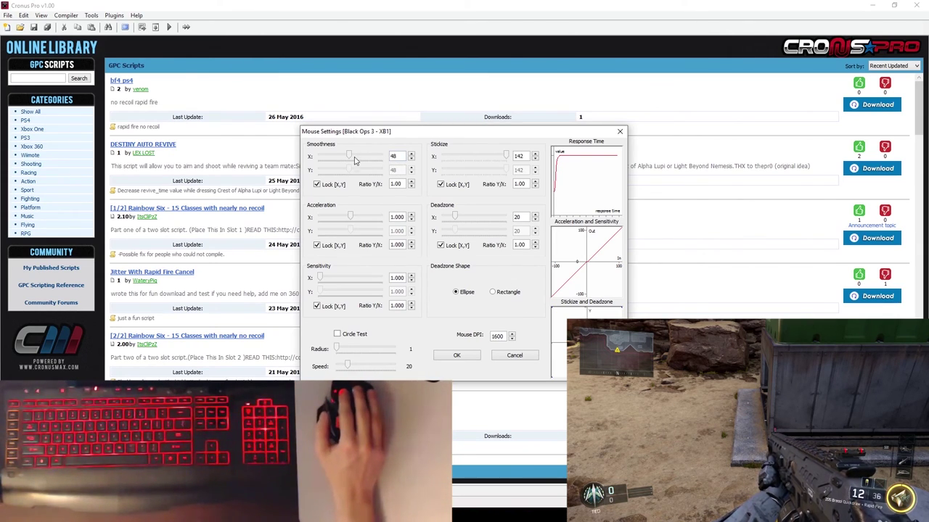
double_click(393, 156)
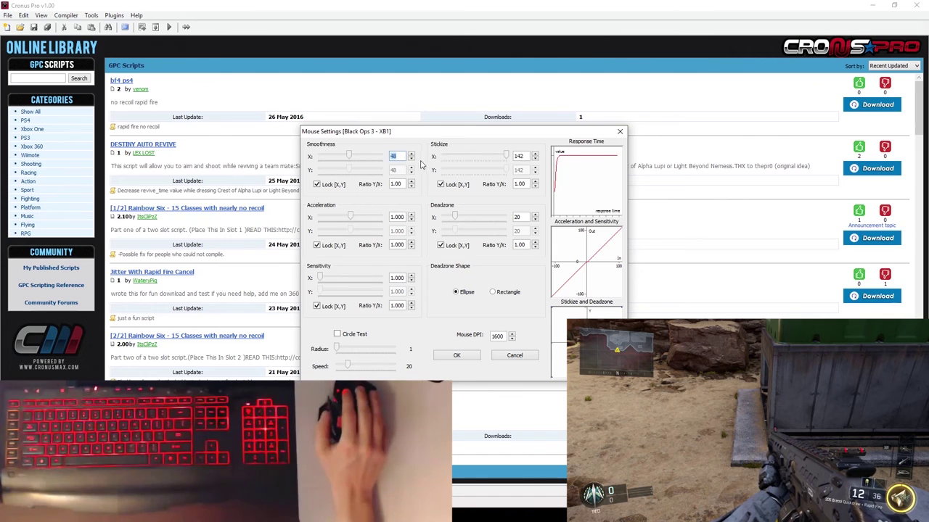
text(20)
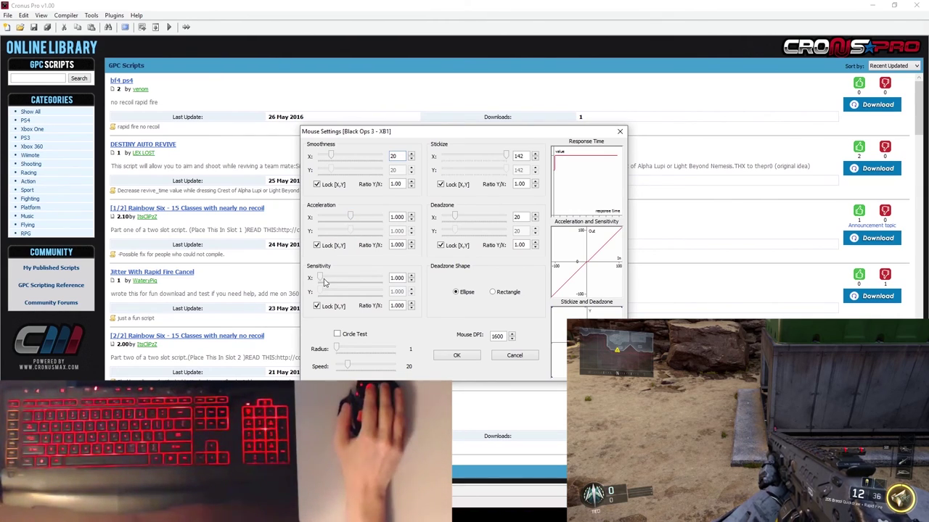
Step: Try the sensitivity at its maximum of 30 and settle on a sensitivity of 18
drag(321, 278, 355, 284)
double_click(391, 278)
text(18)
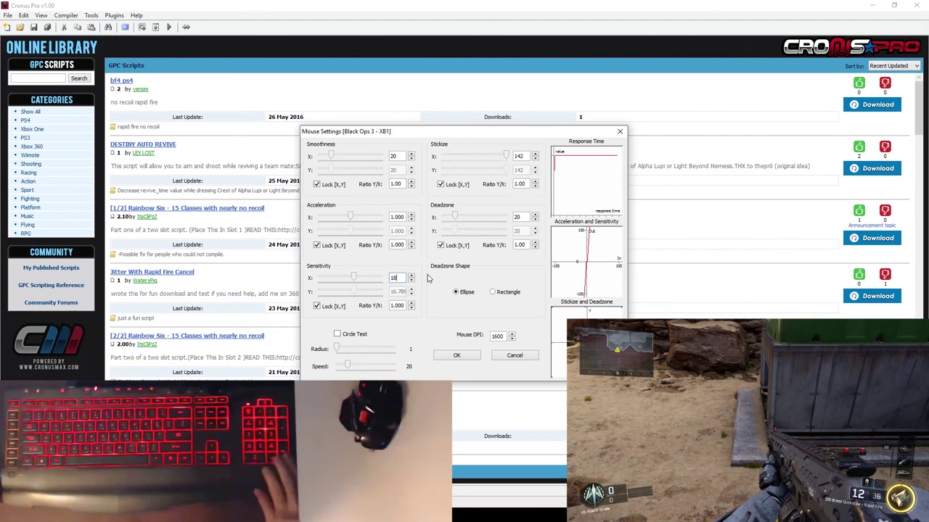
key(Return)
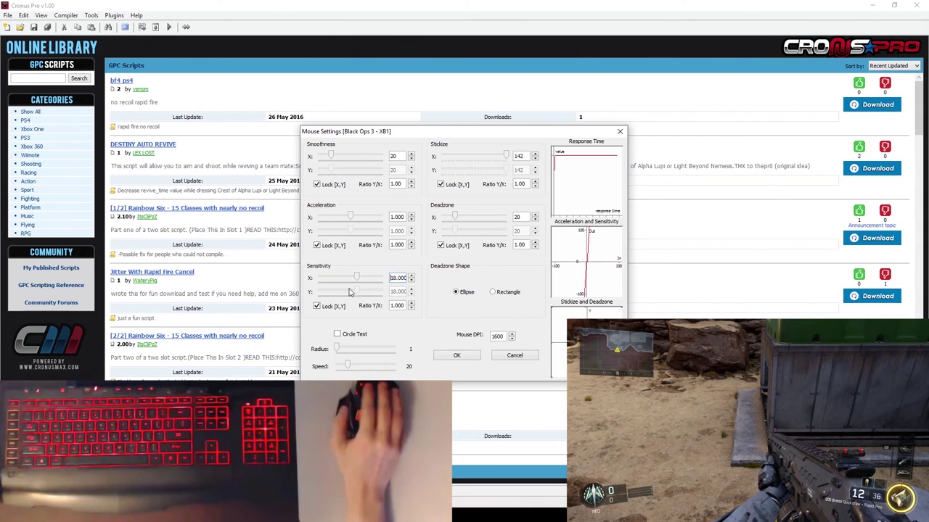
drag(356, 278, 450, 281)
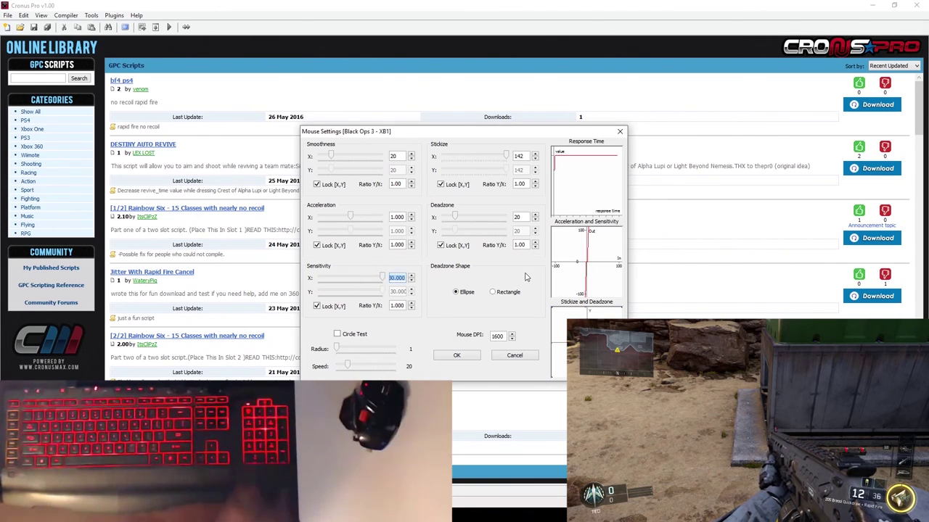
text(18)
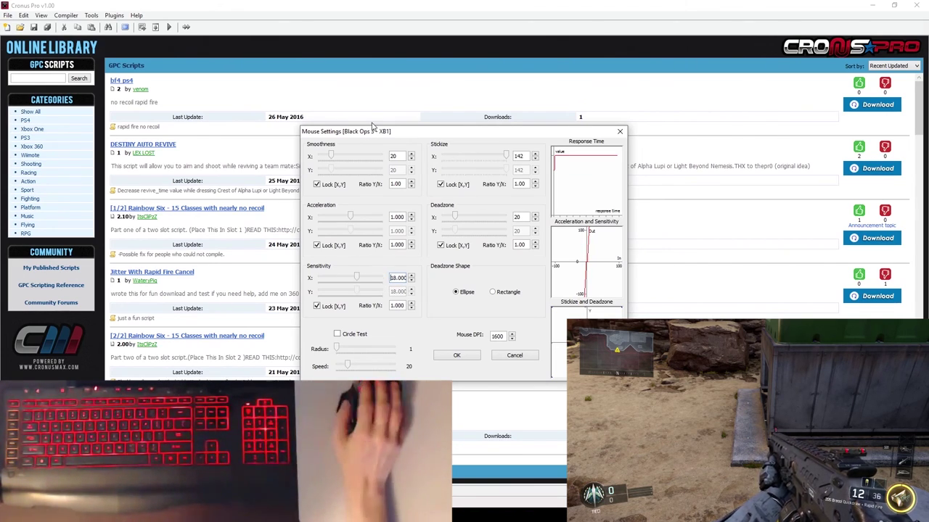
Step: Set the acceleration to 0.150 for both locked axes
double_click(391, 217)
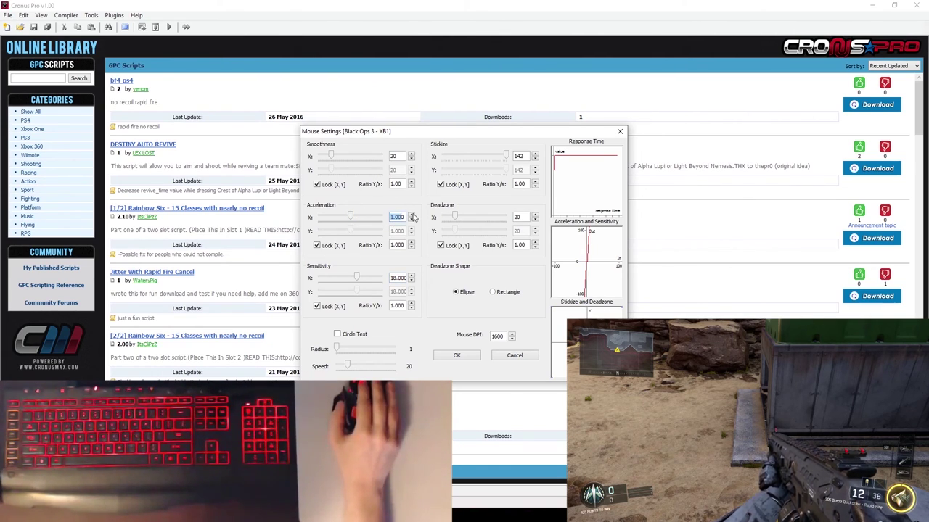
text(1.000)
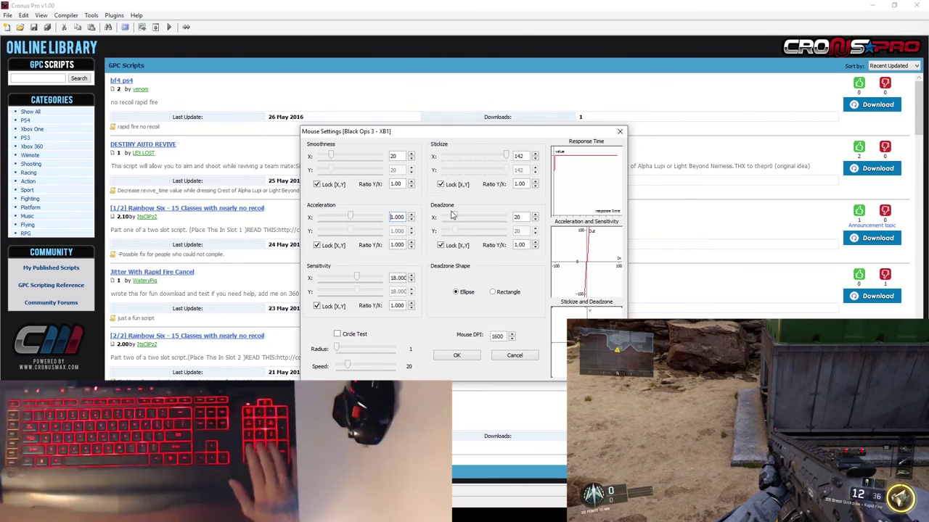
text(0)
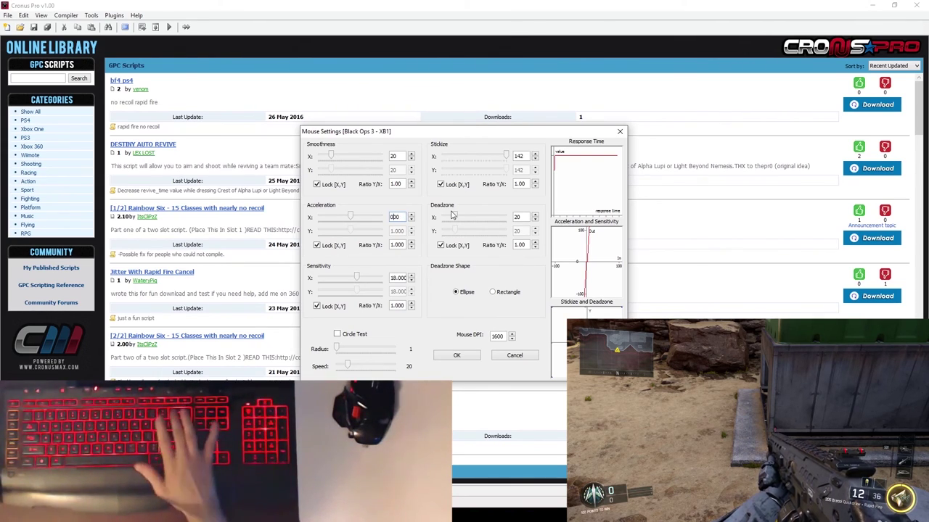
key(BackSpace)
key(BackSpace)
key(BackSpace)
key(BackSpace)
key(BackSpace)
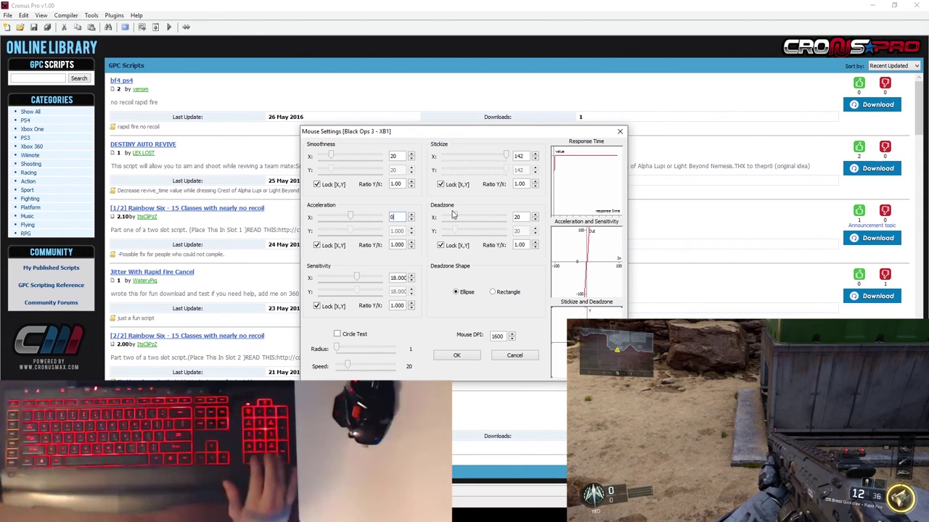
text(0.150)
key(Return)
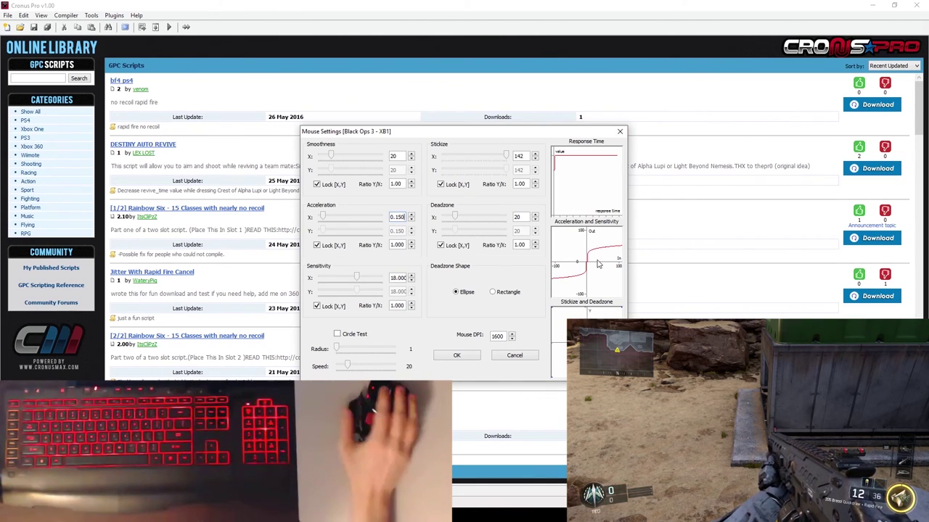
Step: Save the mouse settings and test the aim in the game in capture mode
click(457, 355)
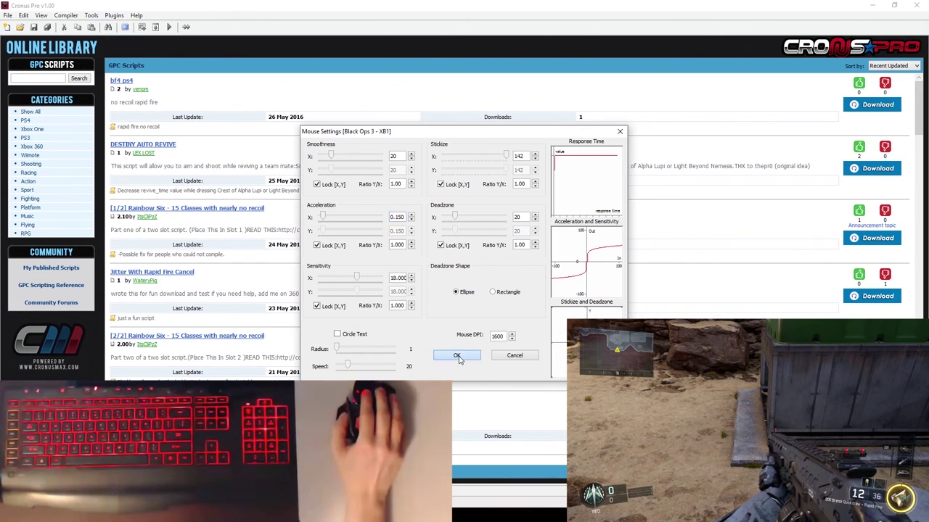
click(463, 164)
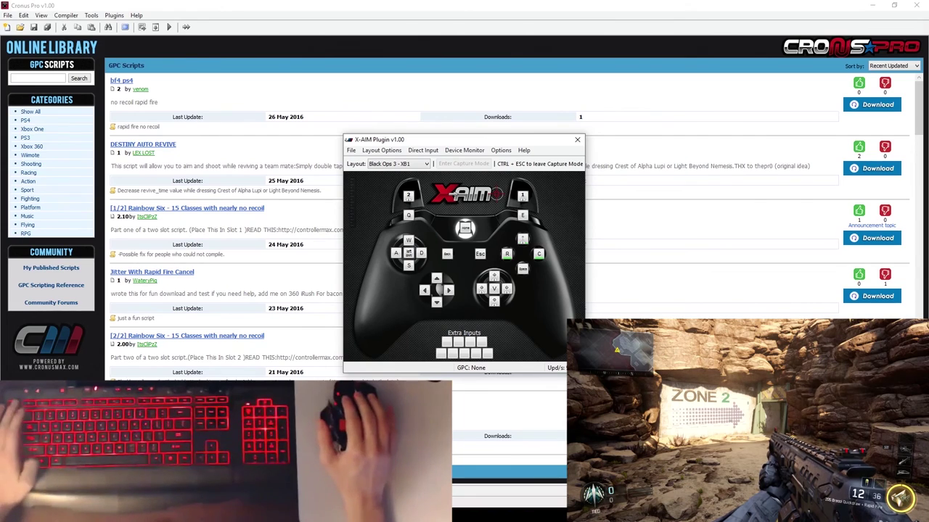
Step: Set the acceleration to 0.200 for both locked axes, save it and test the aim in capture mode
click(381, 151)
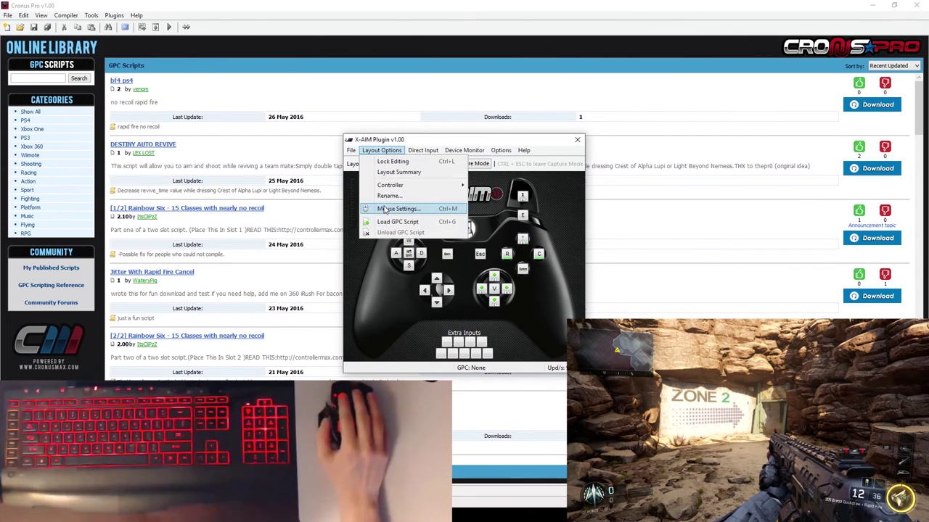
click(384, 209)
double_click(399, 216)
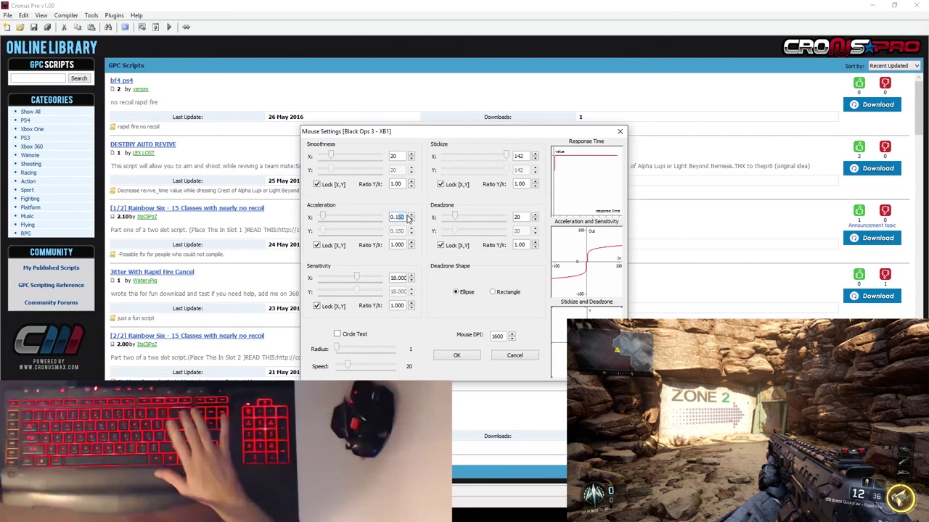
text(0.2)
key(Return)
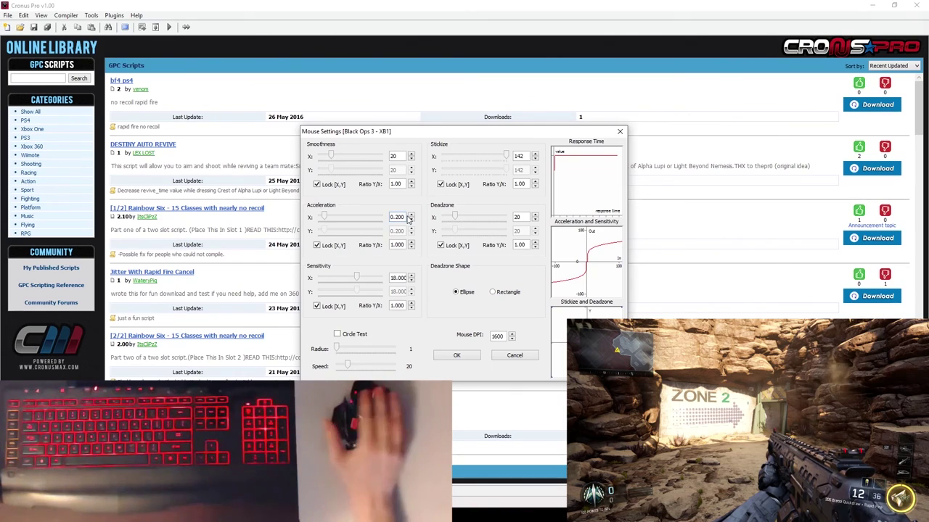
click(452, 359)
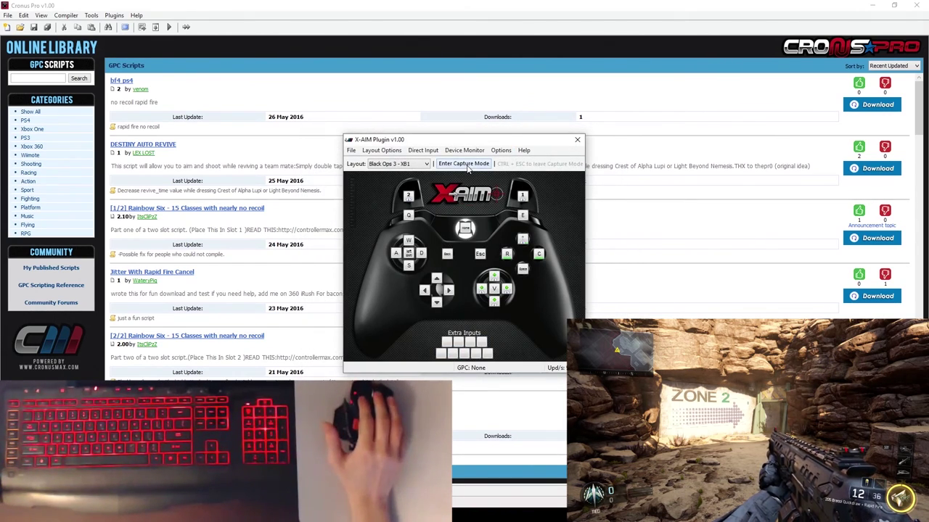
click(466, 165)
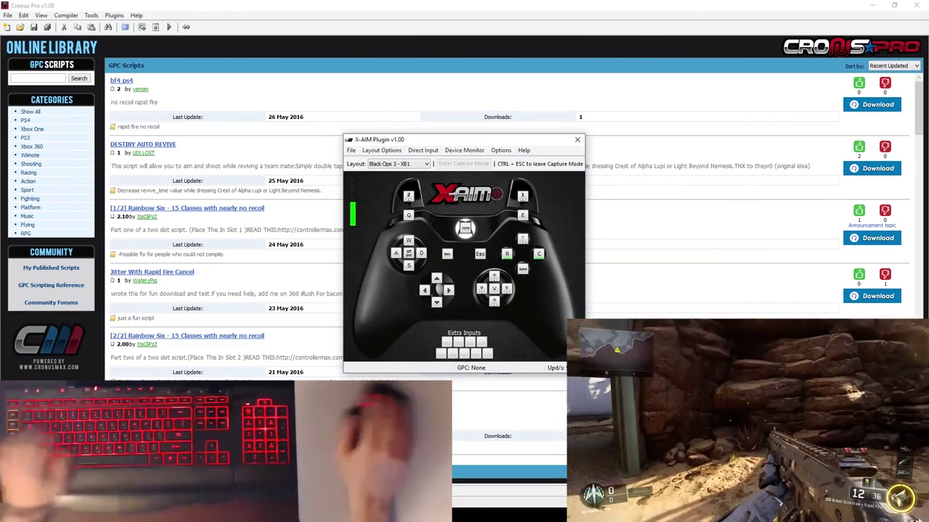
key(ctrl+Escape)
Step: Raise the acceleration to 0.250, save the mouse settings and try the aim in the game
click(381, 150)
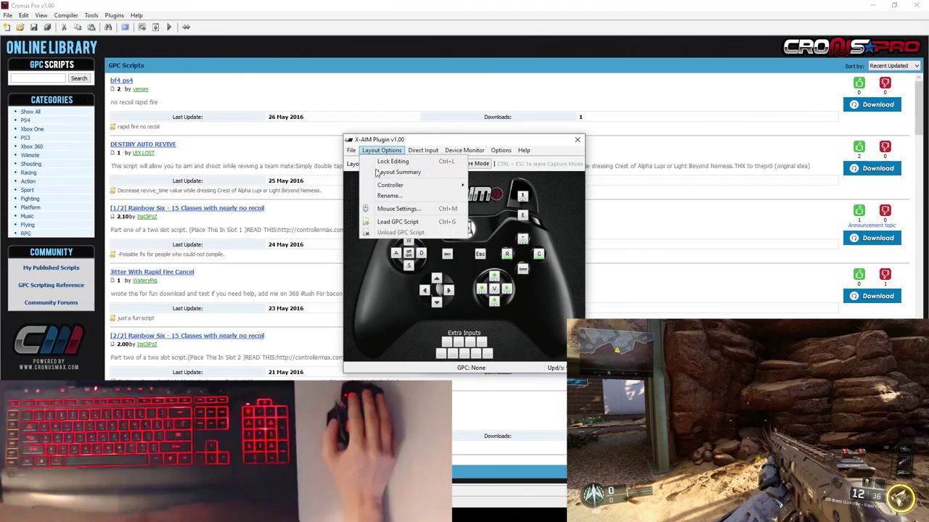
click(397, 209)
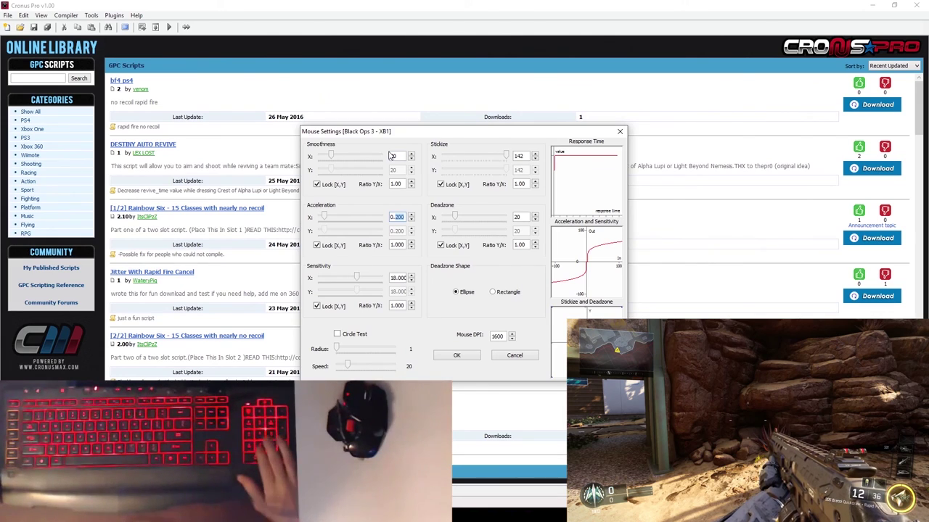
text(0.250)
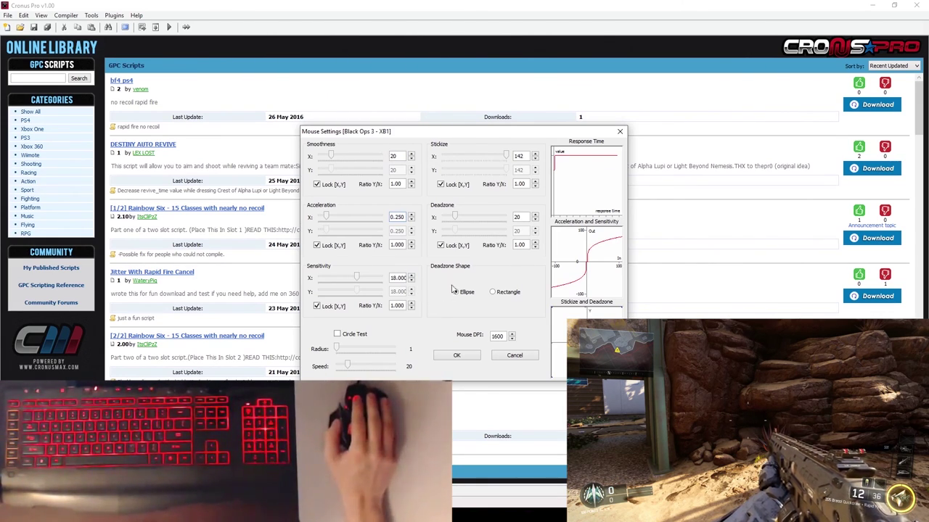
click(458, 355)
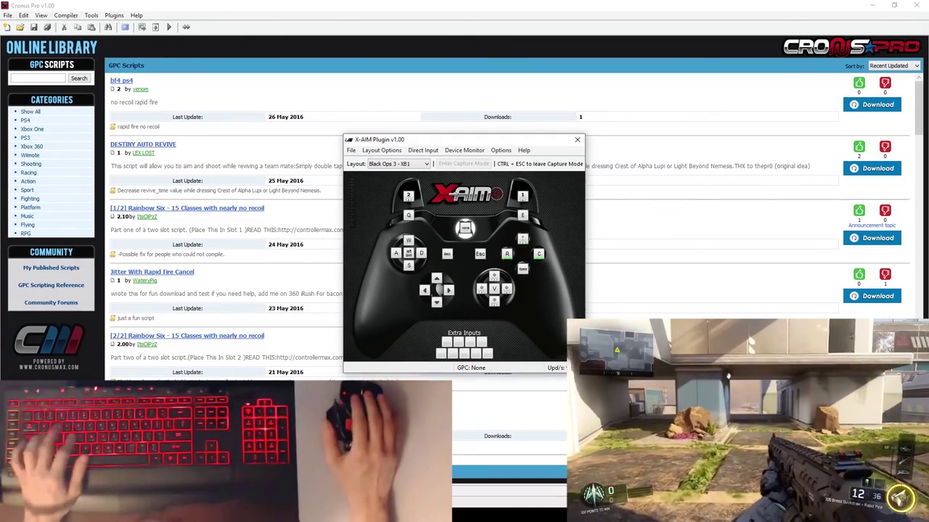
key(ctrl+Escape)
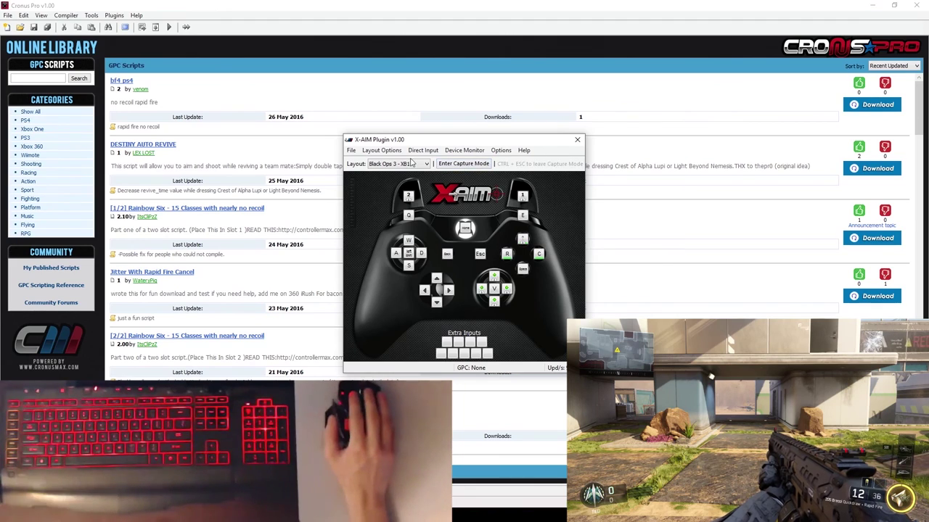
Step: Try an acceleration of 0.350 by saving it and testing the aim in capture mode
click(380, 150)
click(392, 209)
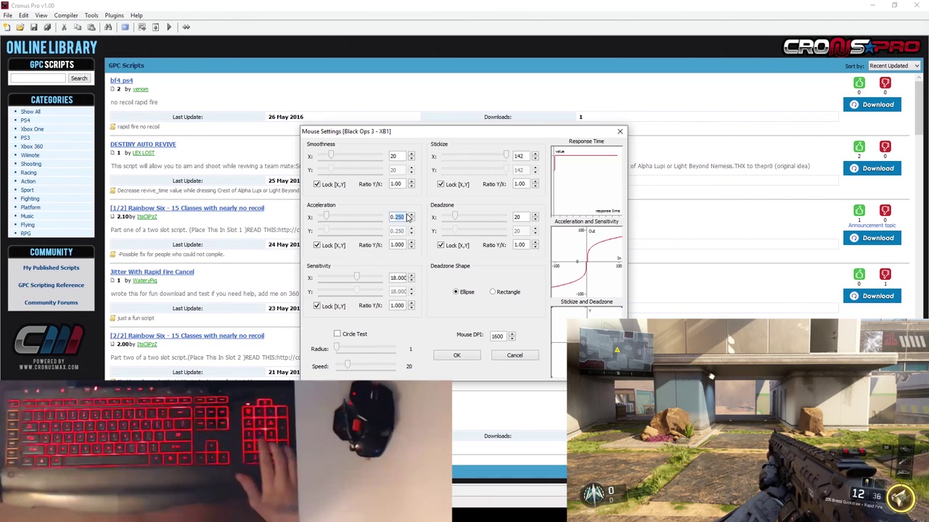
text(0.350)
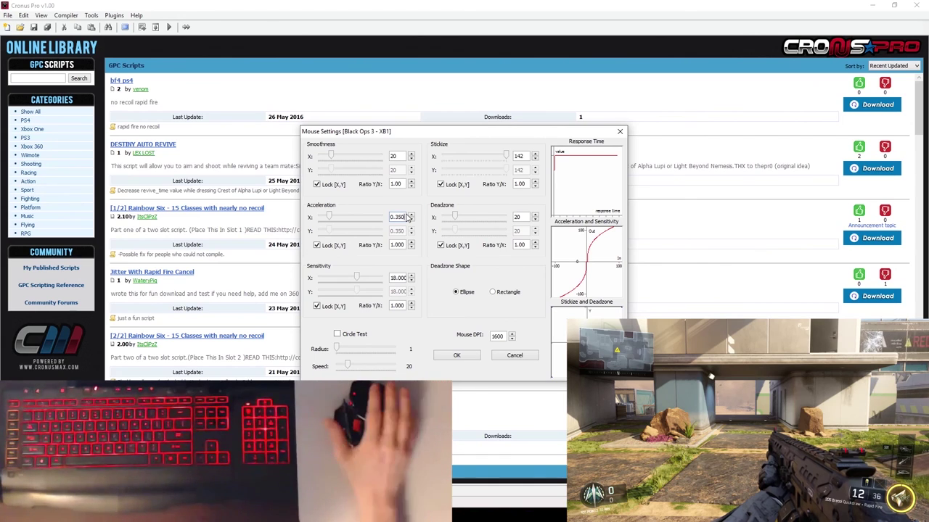
click(456, 356)
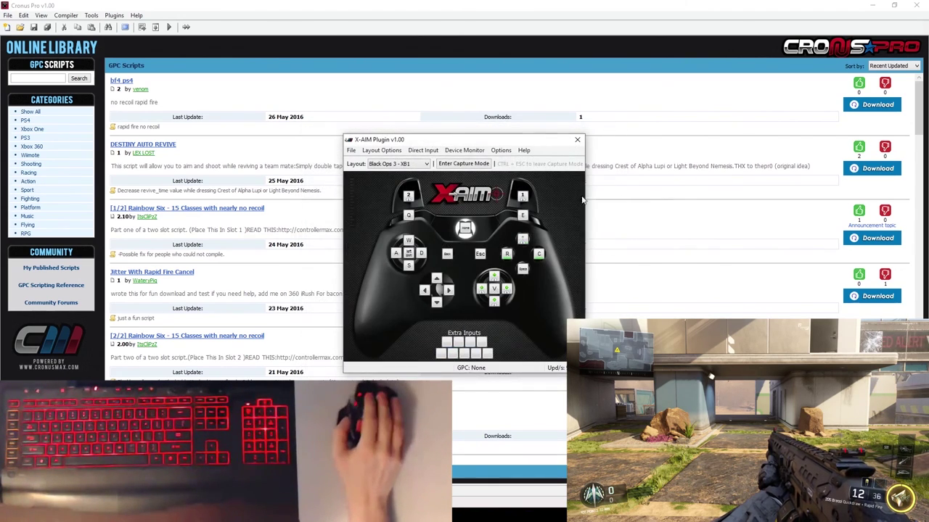
click(464, 163)
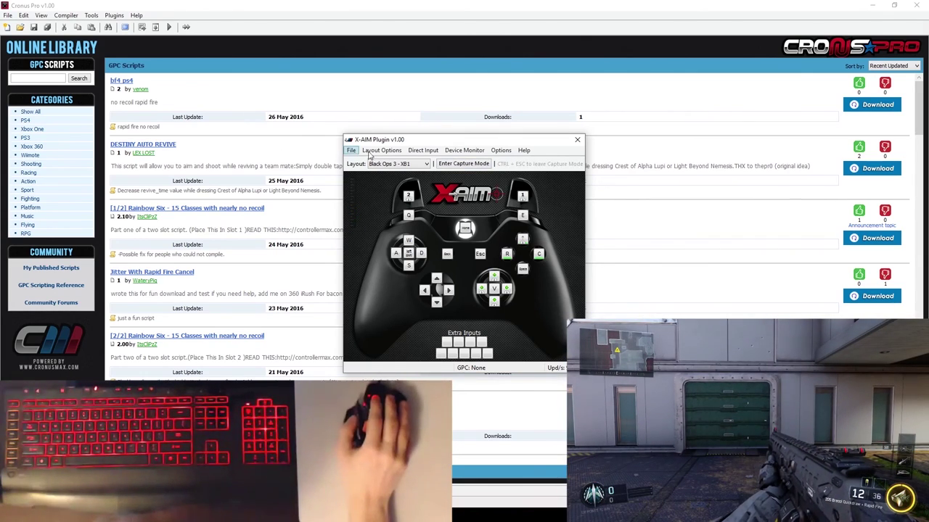
Step: Lower the acceleration to 0.320 for both locked axes in the layout's mouse settings
click(381, 151)
click(392, 210)
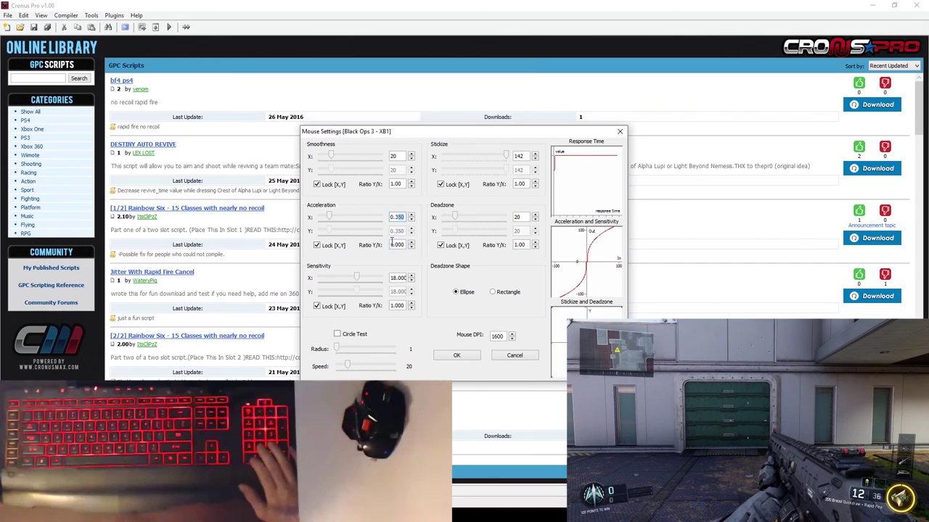
key(Down)
key(Down)
key(Down)
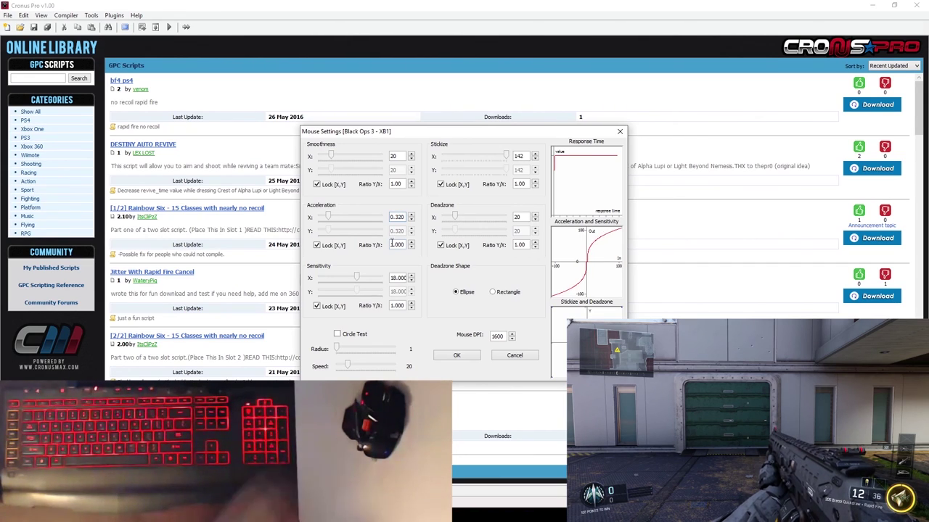
Step: Set the sensitivity to 21 for both locked axes, save it and test the aim in capture mode
double_click(398, 278)
key(Up)
key(Up)
key(Up)
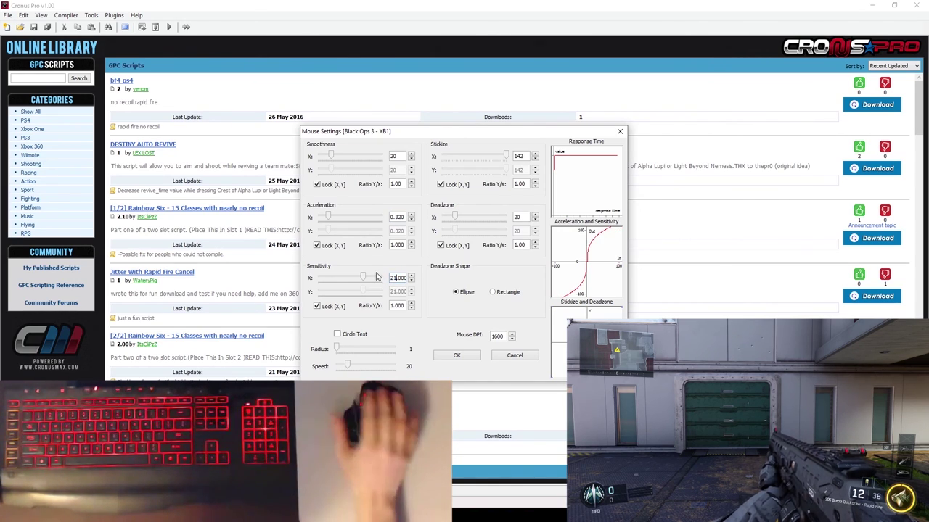
click(468, 360)
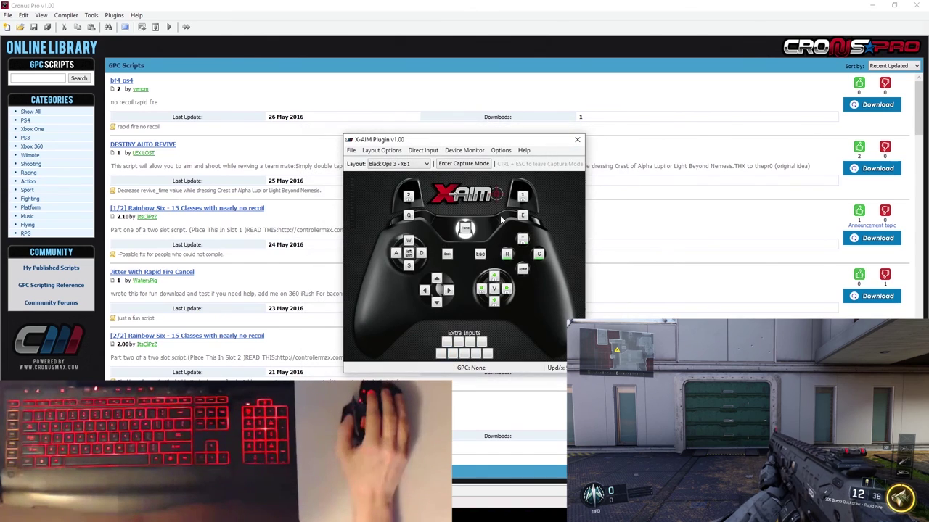
click(463, 164)
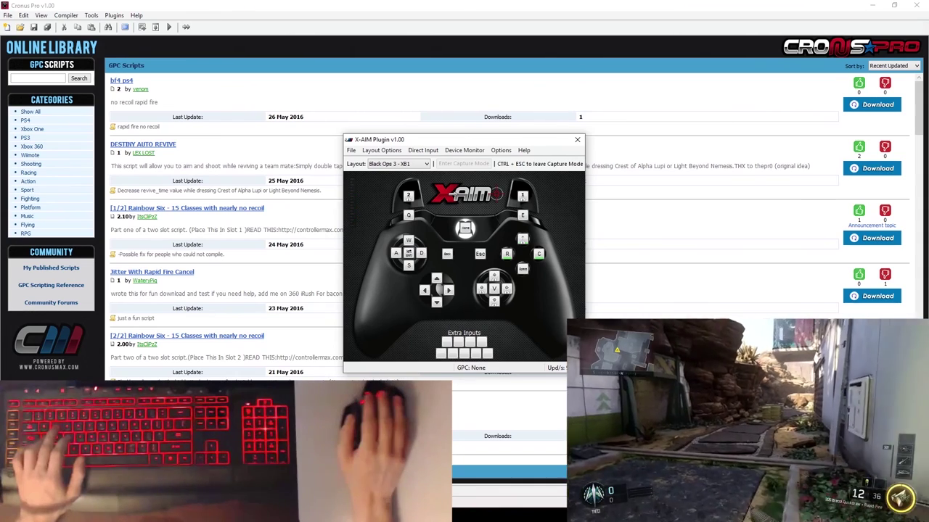
key(ctrl+Escape)
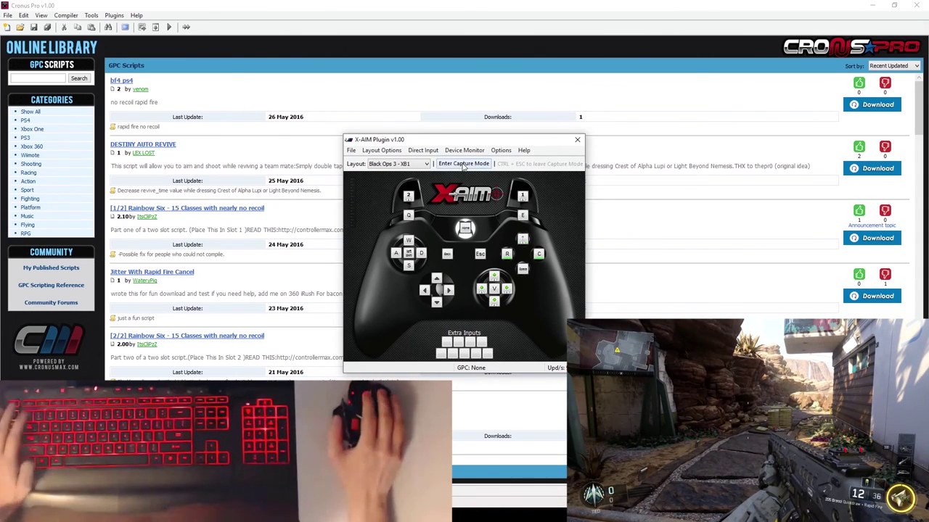
Step: Set the acceleration to 0.305, save the mouse settings and test the aim in capture mode
click(380, 150)
click(392, 211)
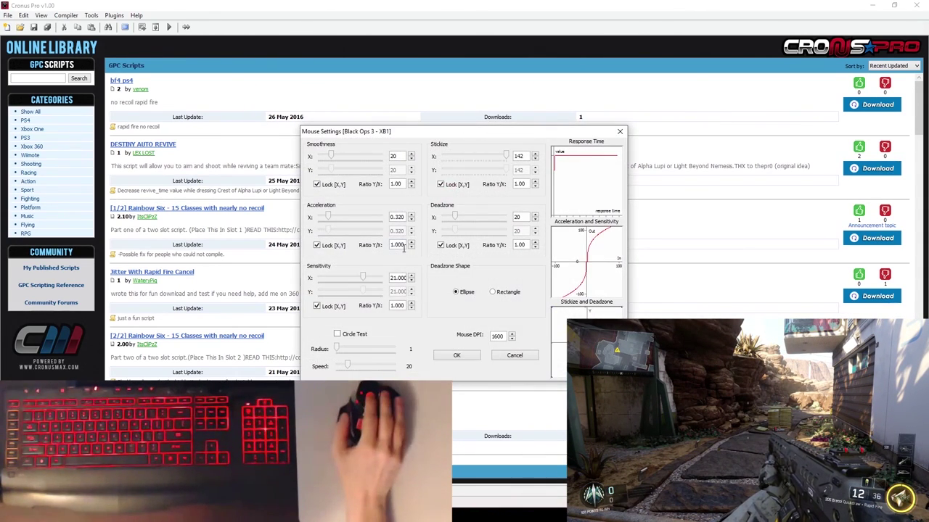
double_click(397, 217)
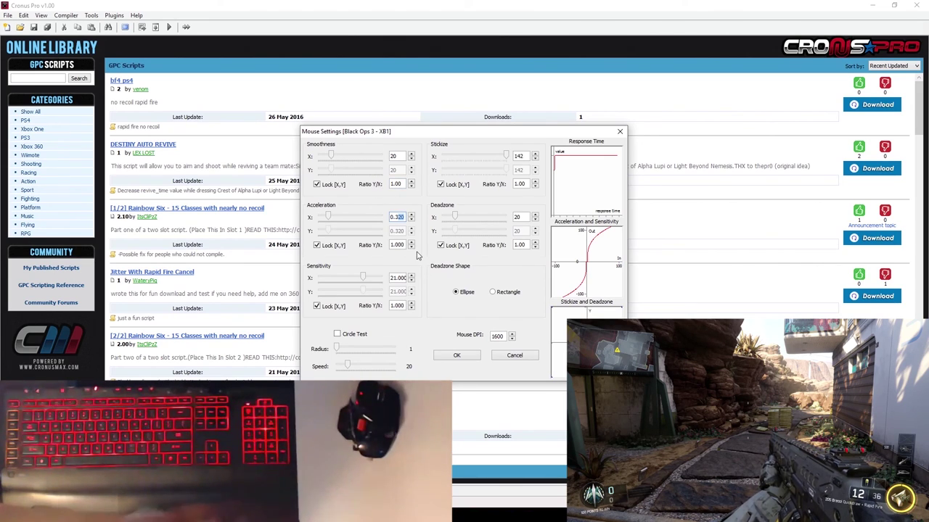
text(0.30)
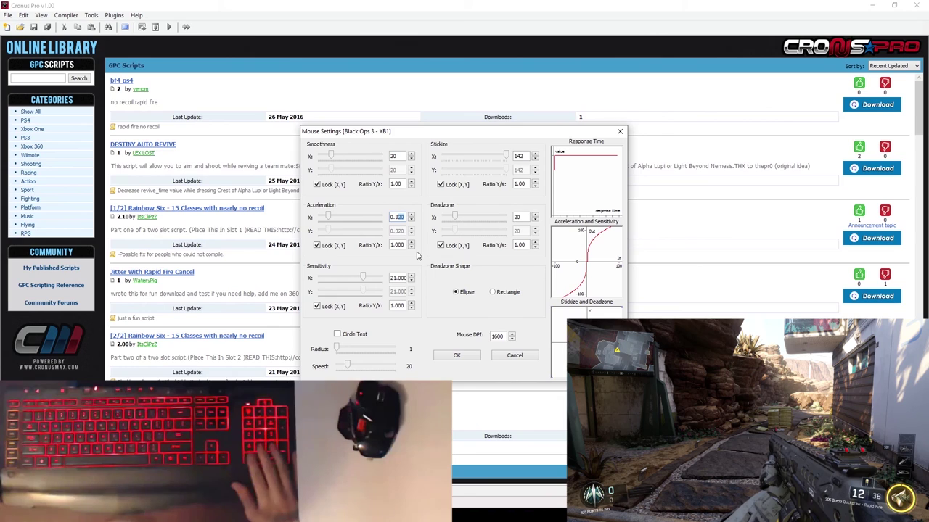
text(5)
key(Tab)
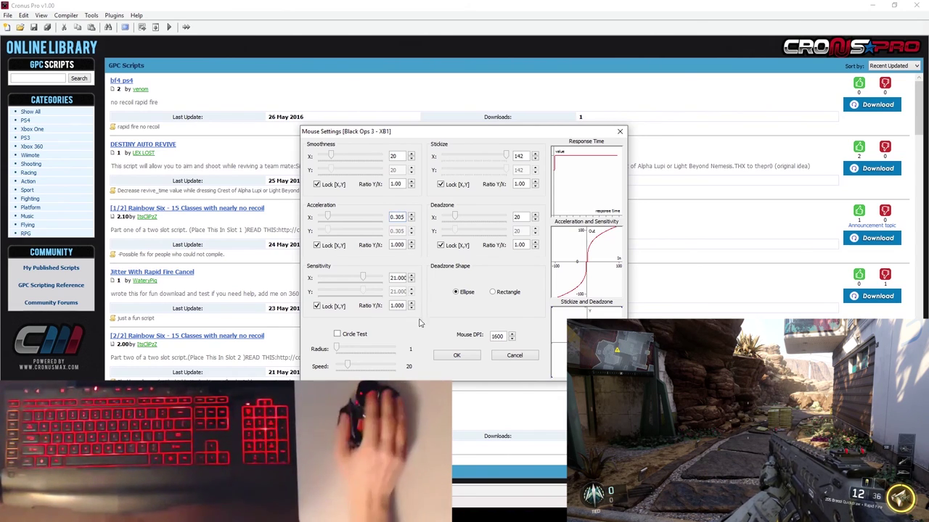
click(459, 356)
click(464, 163)
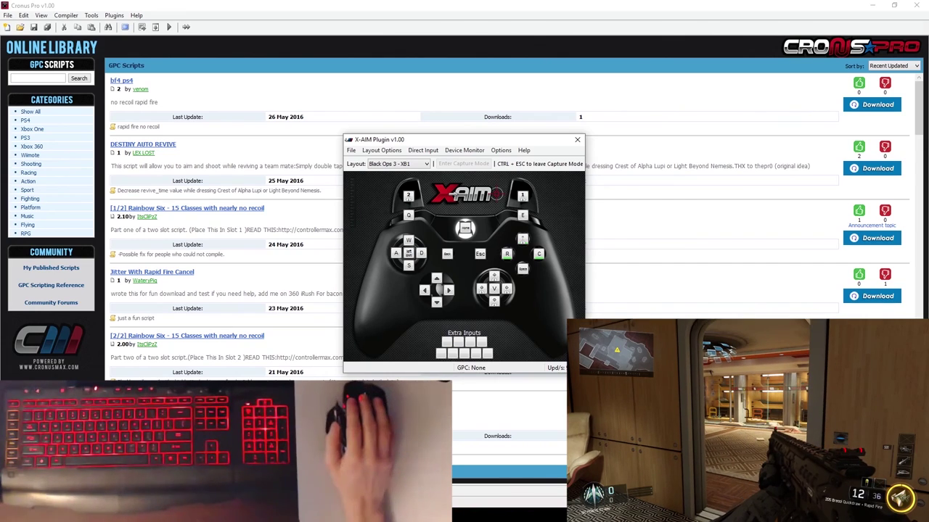
key(ctrl+Escape)
Step: Set the acceleration to 0.290, save the mouse settings and try the aim in capture mode
click(381, 150)
click(395, 216)
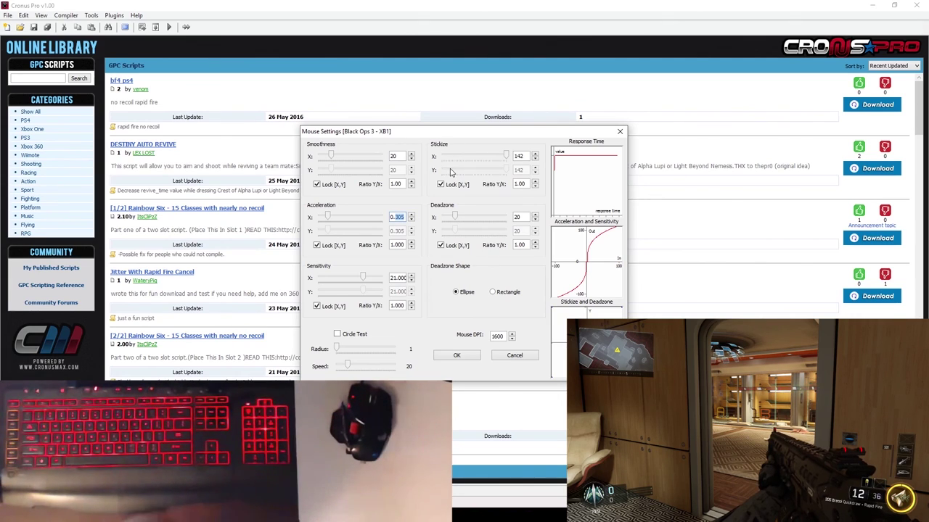
text(0.290)
key(Tab)
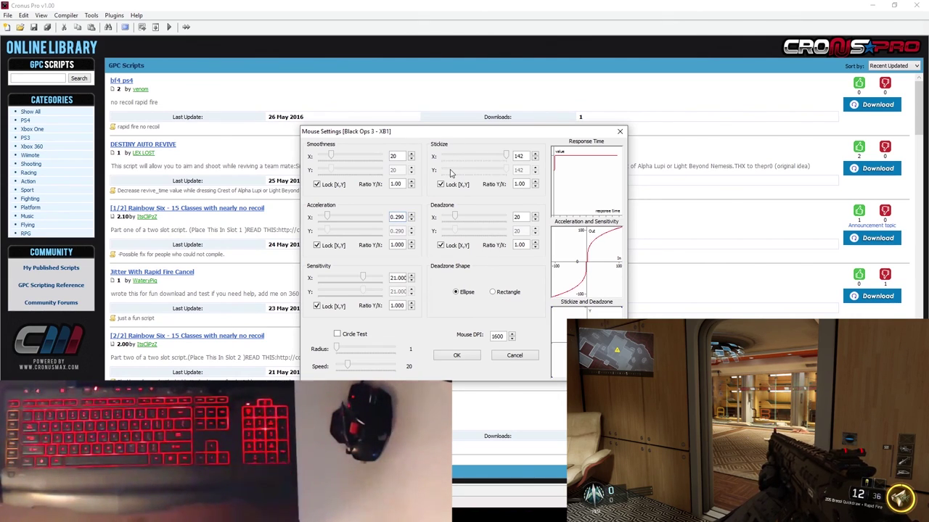
click(455, 355)
click(465, 163)
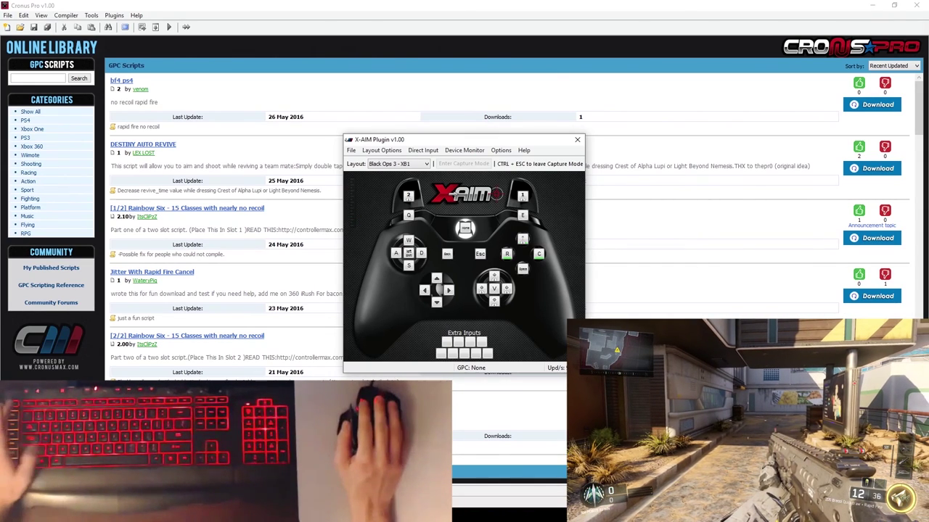
Step: Fine-tune the acceleration to 0.280, save the mouse settings and test the aim in the game
click(382, 150)
click(395, 211)
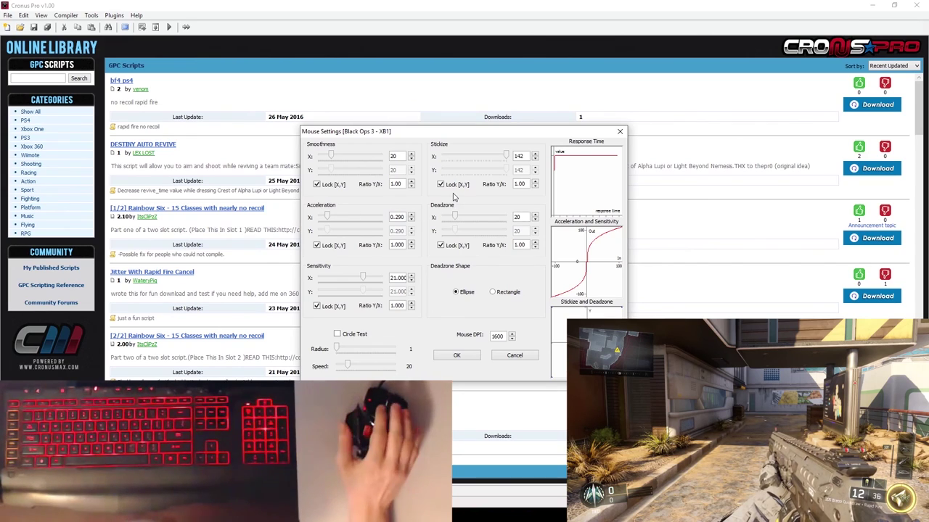
click(412, 220)
click(411, 215)
click(411, 215)
click(411, 216)
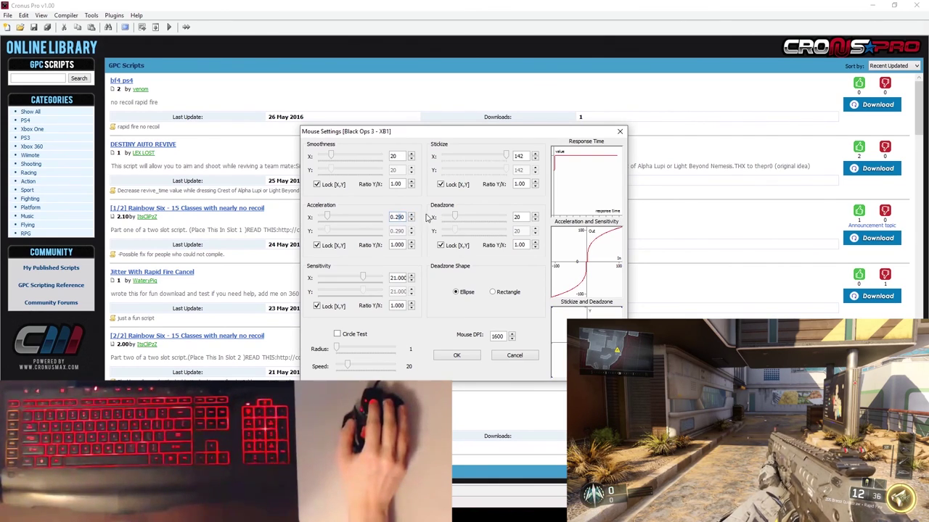
click(410, 219)
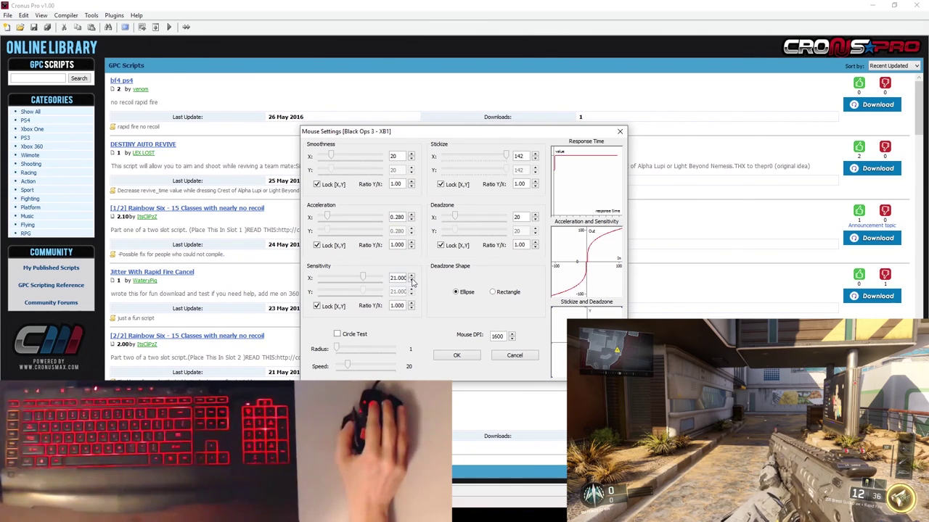
click(455, 354)
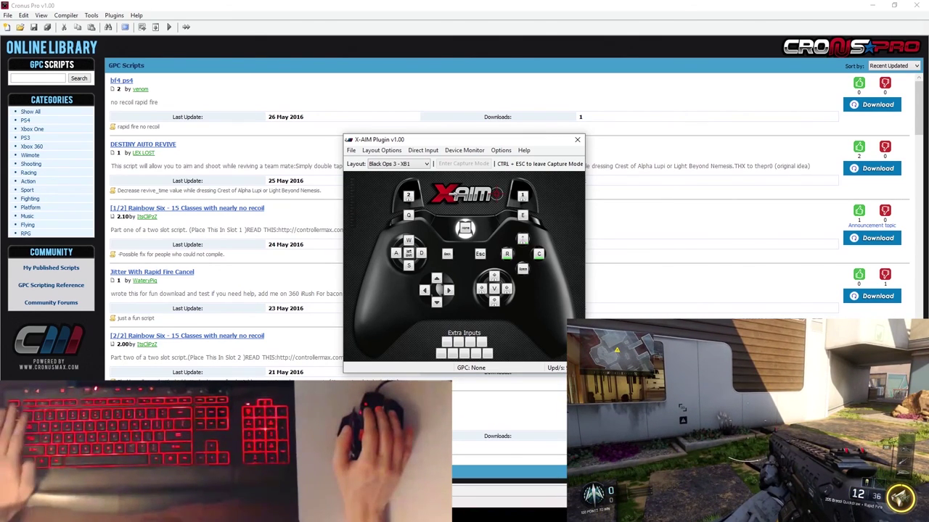
key(ctrl+Escape)
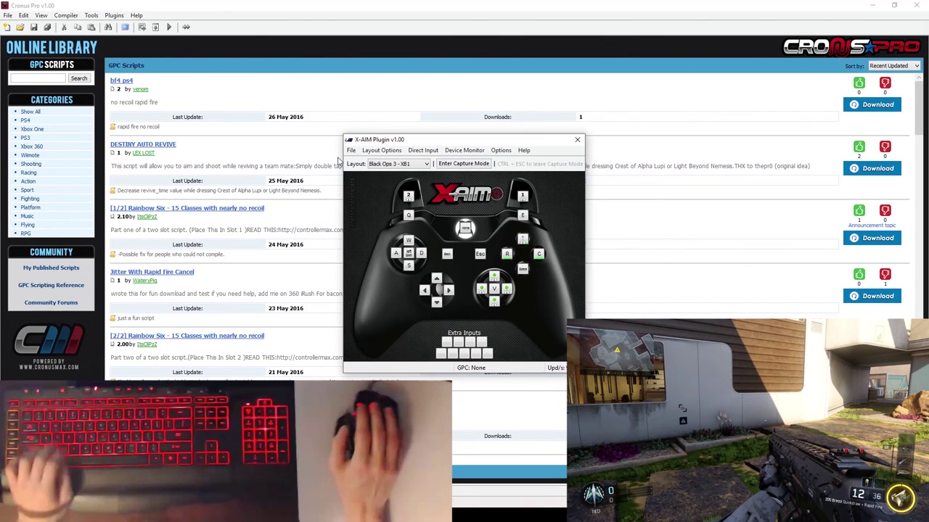
Step: Set the acceleration to 0.270 for both locked axes in the layout's mouse settings
click(380, 150)
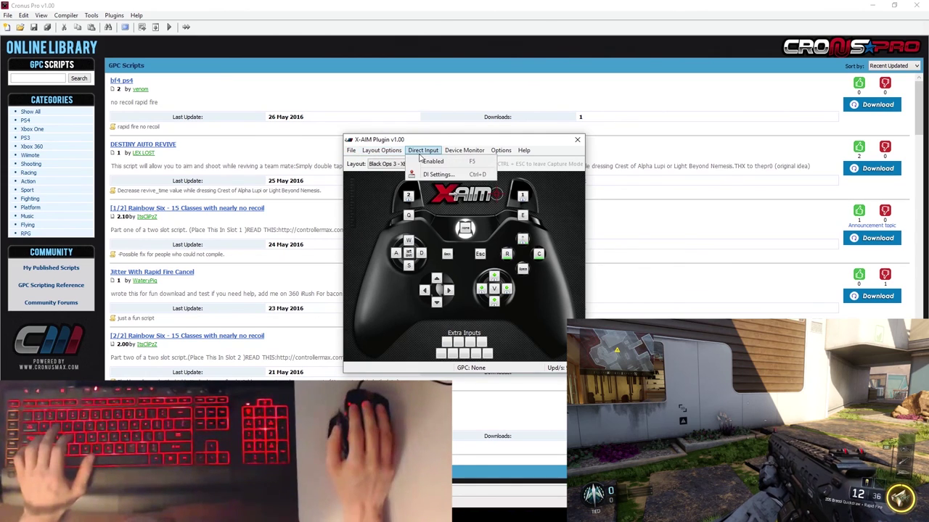
mouse_move(392, 150)
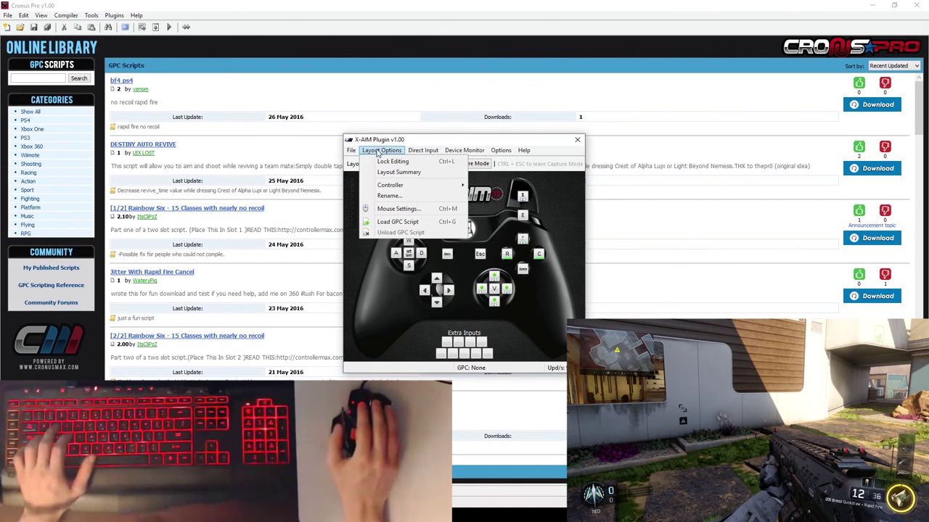
click(395, 209)
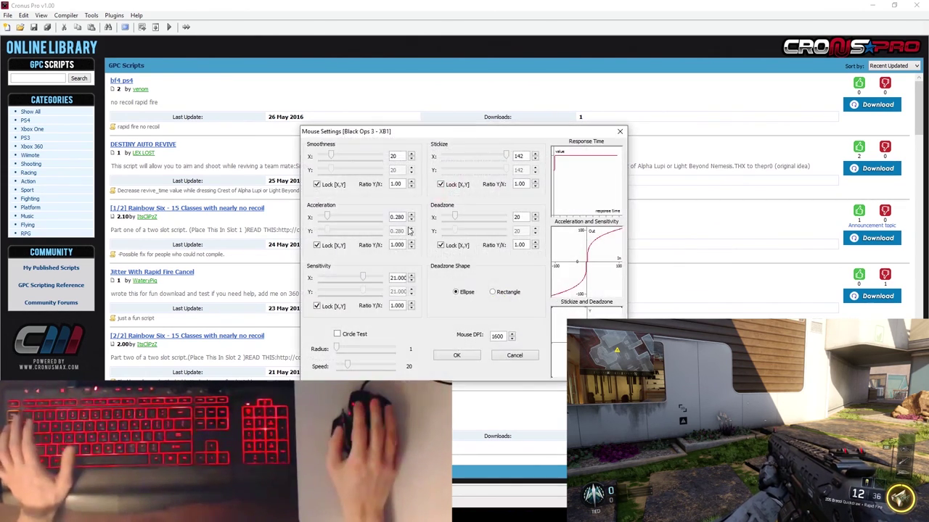
click(411, 220)
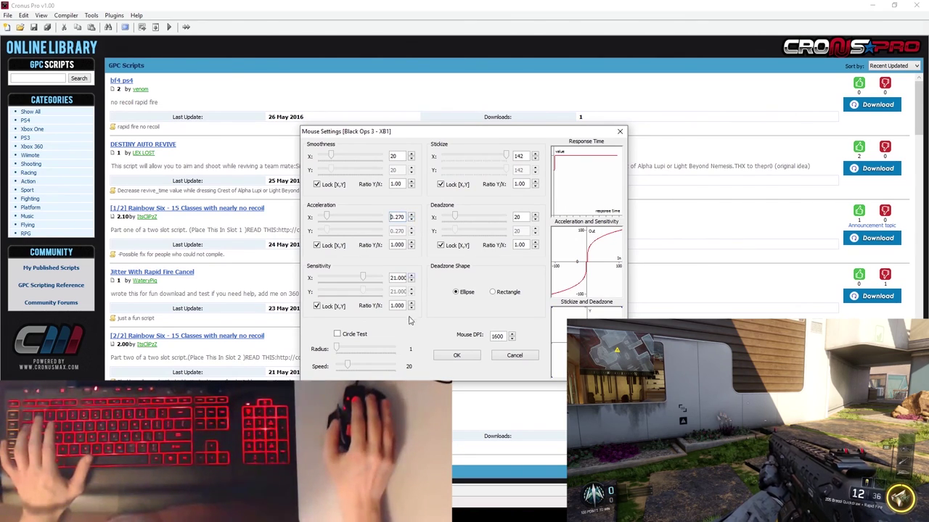
Step: Set the sensitivity to 21.200 for both locked axes, save the mouse settings and test the aim in capture mode
click(412, 276)
click(412, 277)
click(411, 277)
click(412, 276)
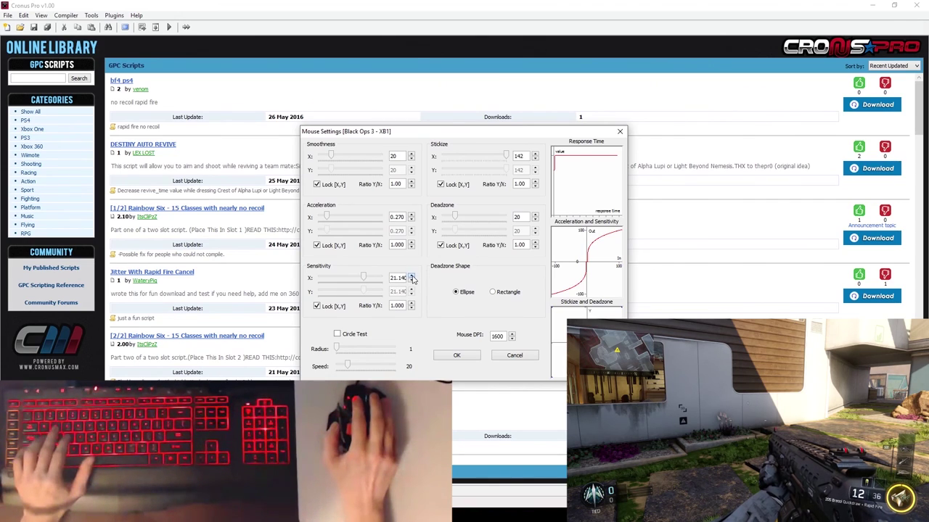
click(411, 276)
click(411, 276)
click(412, 276)
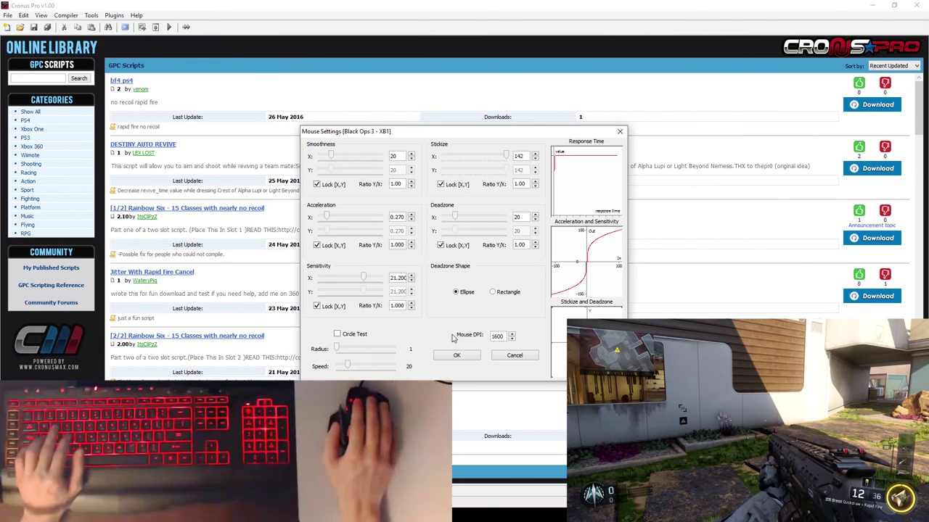
click(458, 355)
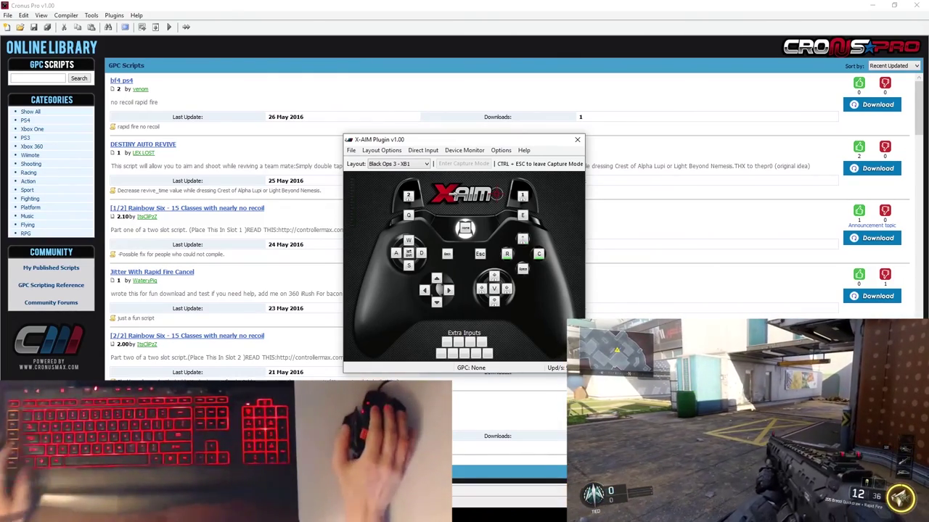
key(ctrl+Escape)
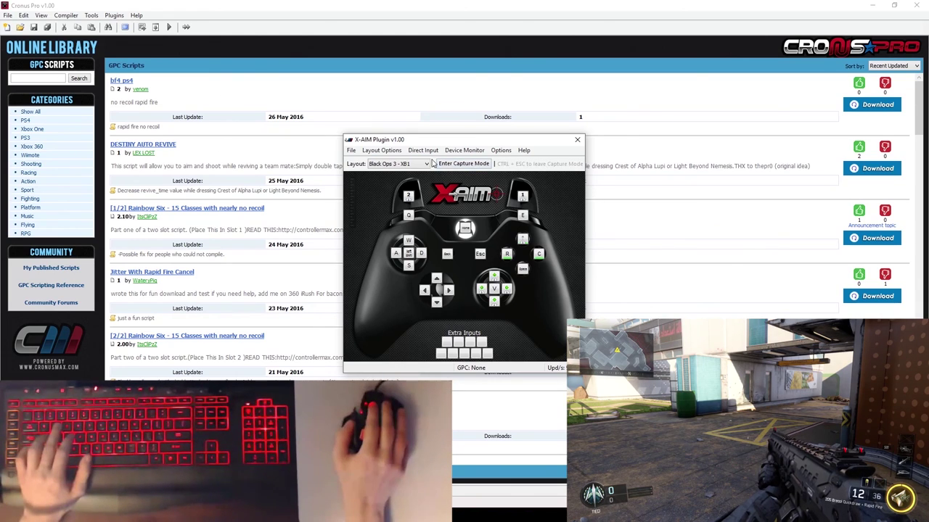
Step: Set the smoothness to 26 for both locked axes, save the mouse settings and test the aim in capture mode
click(364, 151)
click(409, 209)
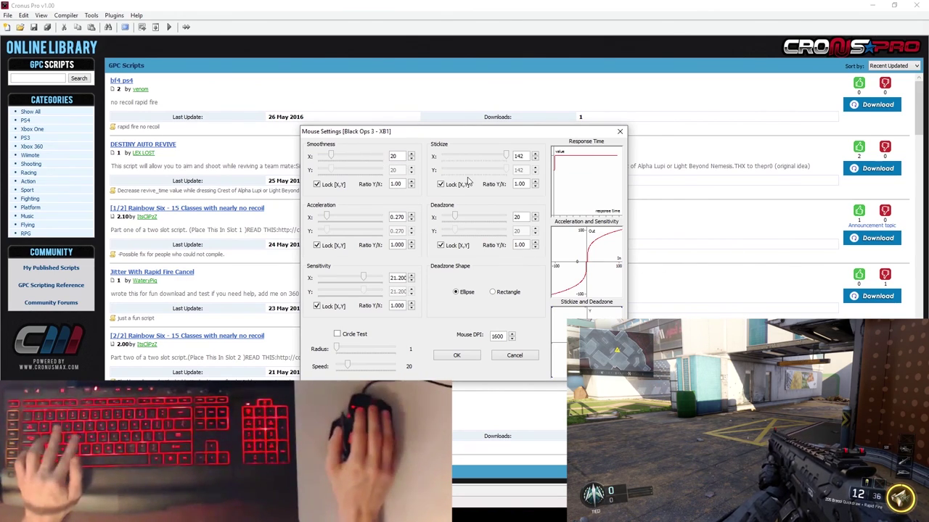
click(411, 156)
click(411, 156)
click(411, 156)
click(411, 156)
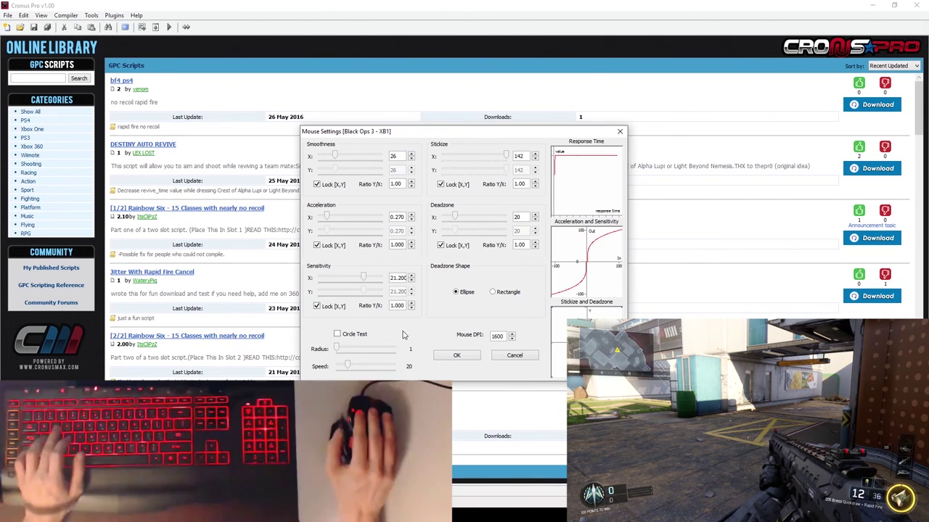
click(455, 356)
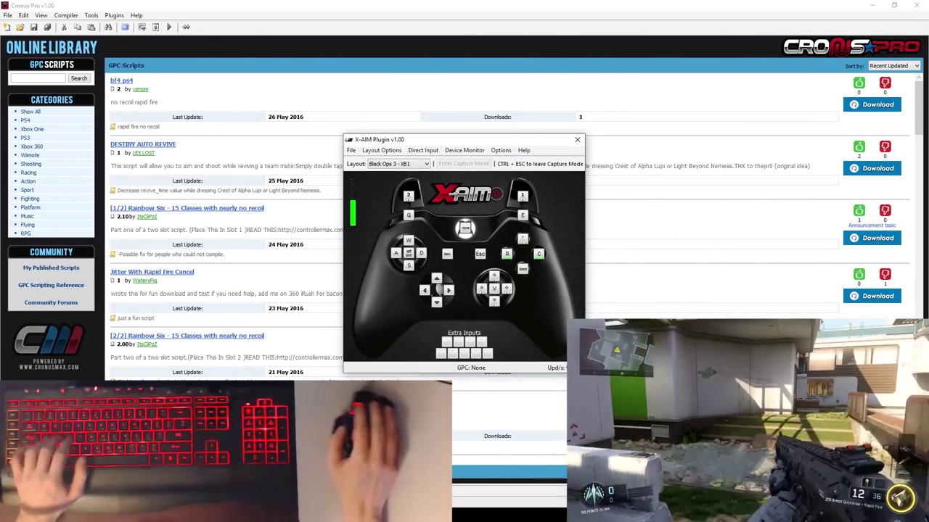
key(ctrl+Escape)
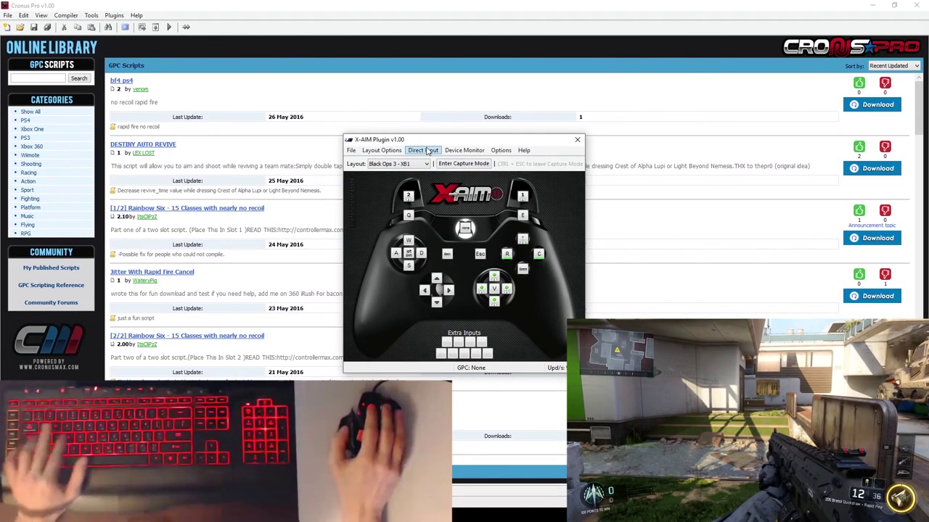
Step: Try the smoothness at 99, save the mouse settings and test the aim in capture mode
click(377, 151)
click(400, 210)
double_click(392, 156)
drag(334, 155, 388, 157)
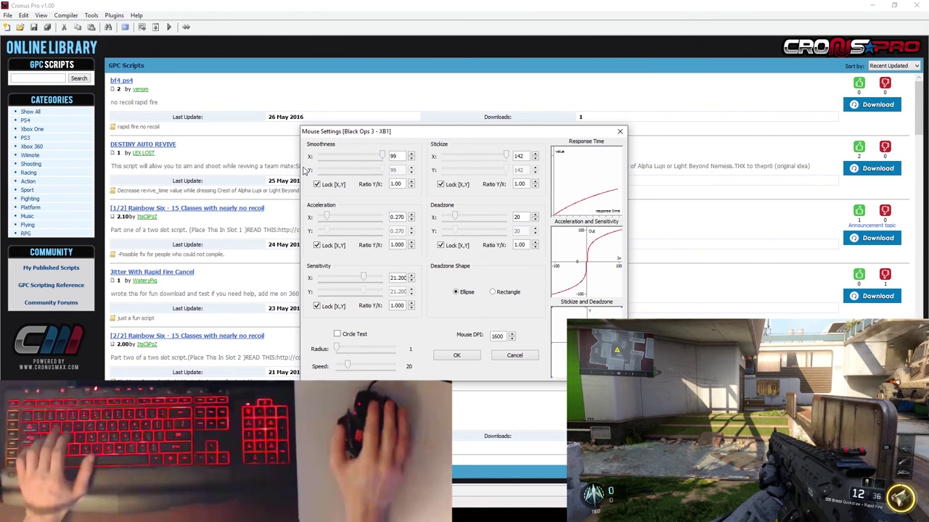
click(457, 355)
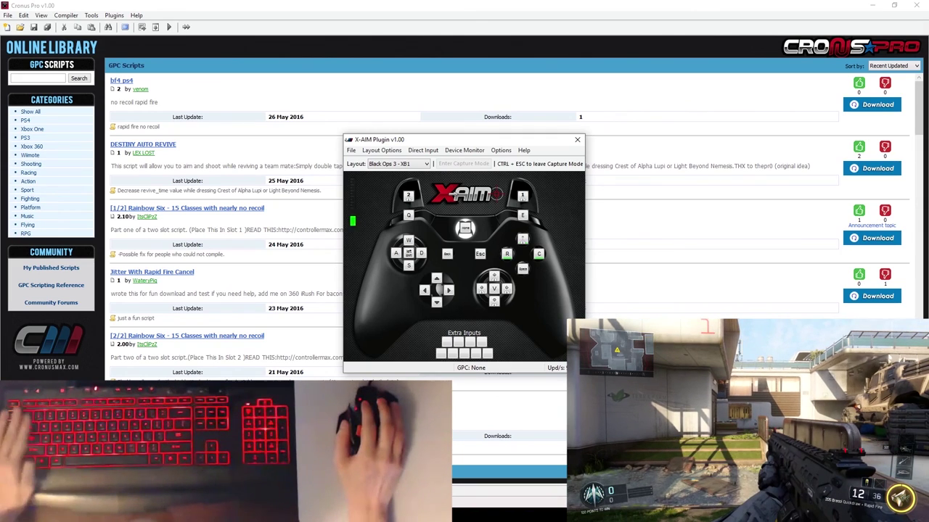
key(ctrl+Escape)
Step: Return the smoothness to 26, save the mouse settings and try the aim in capture mode
click(381, 151)
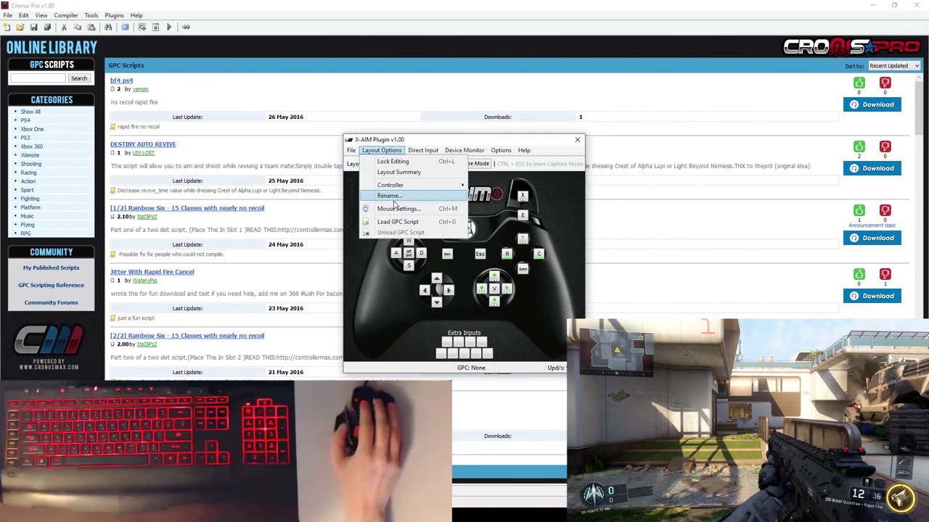
click(385, 211)
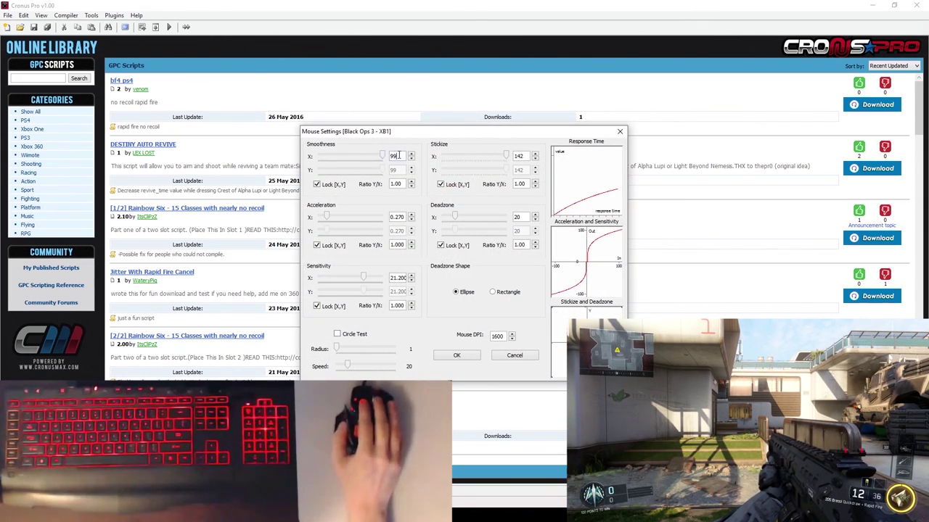
drag(382, 156, 333, 157)
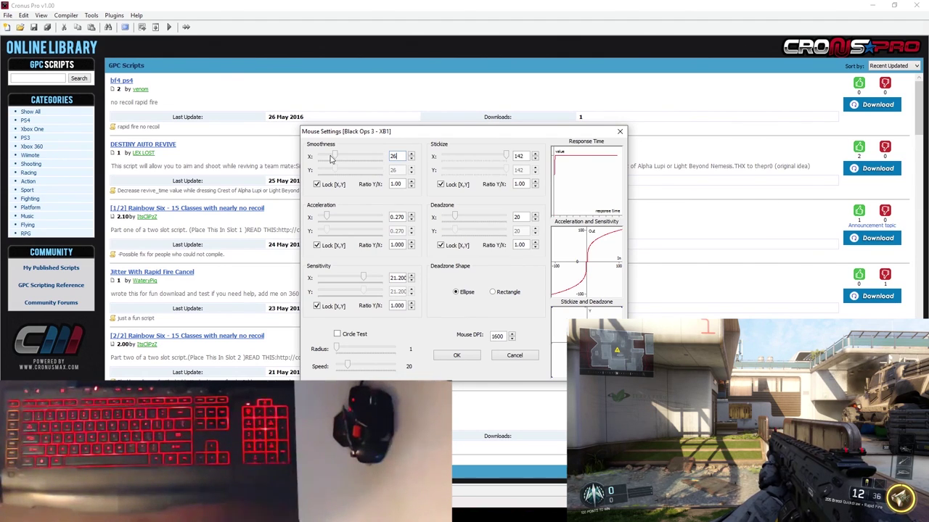
click(454, 357)
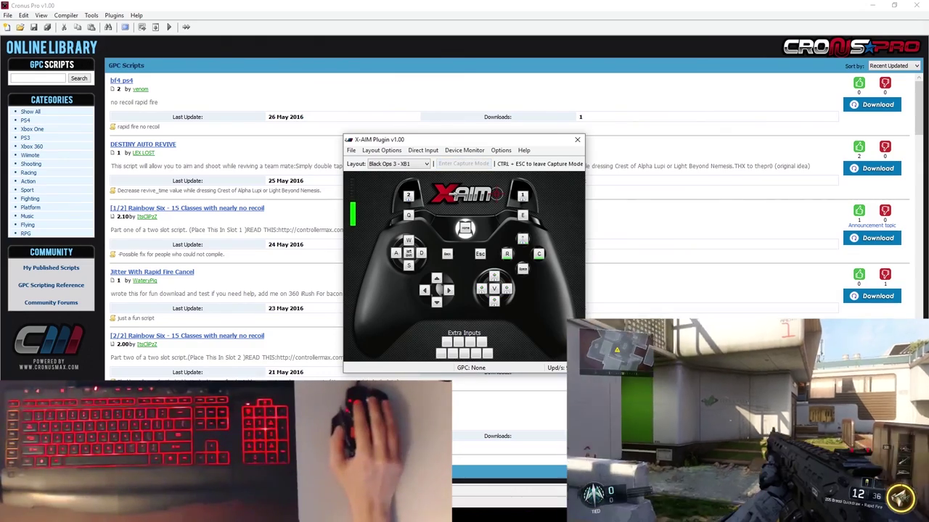